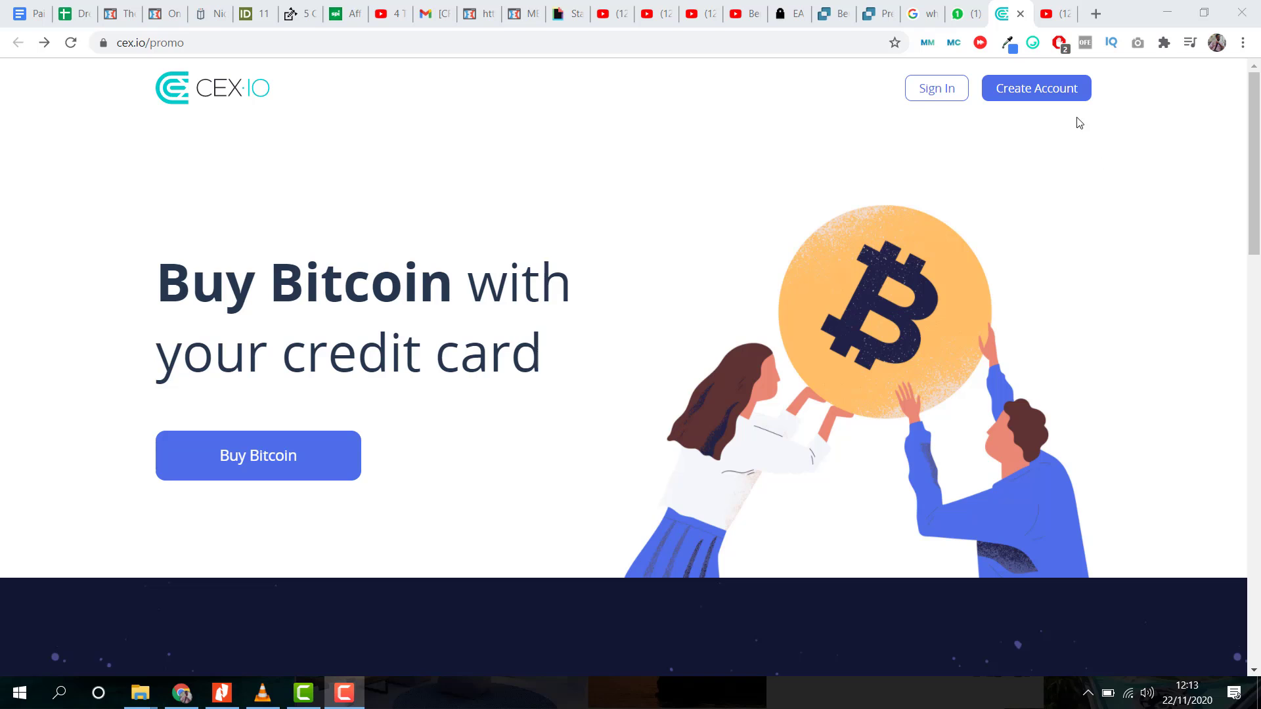
Step: Start a new CEX.IO account and fill in the saved email address suggestion
{"action": "left_click", "coordinate": [1029, 96]}
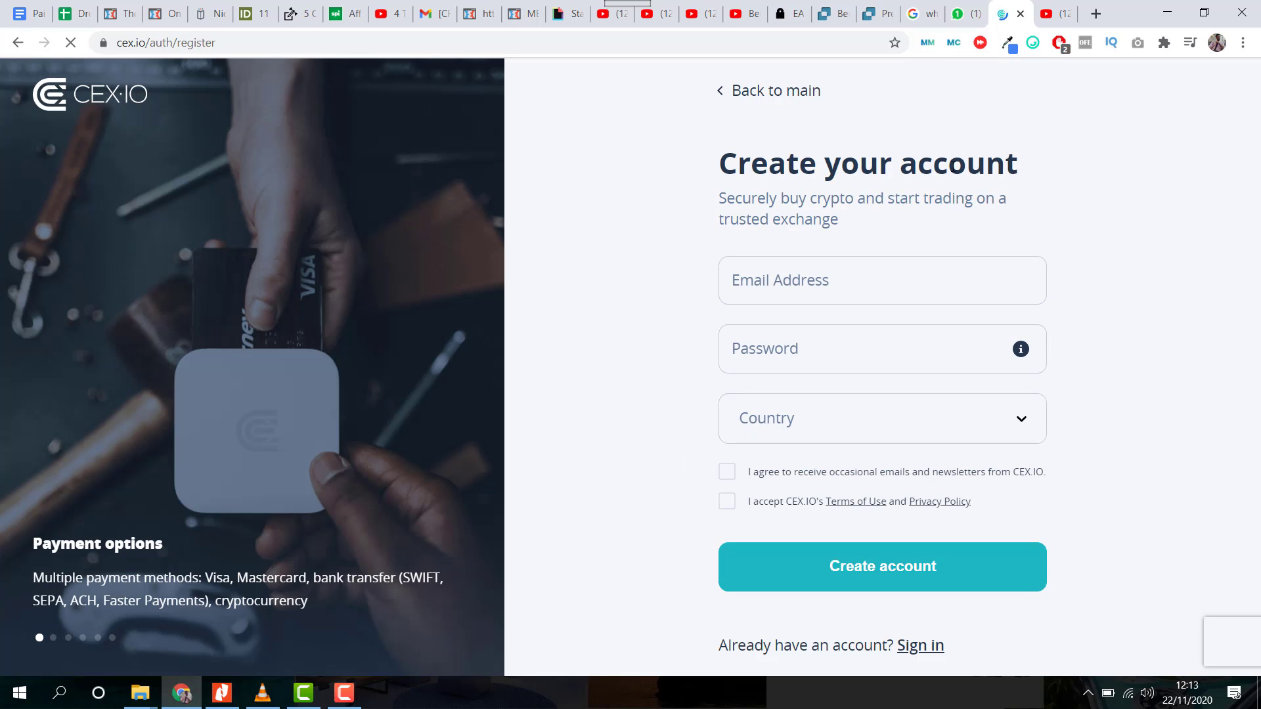
{"action": "left_click", "coordinate": [782, 281]}
{"action": "key", "text": "Down"}
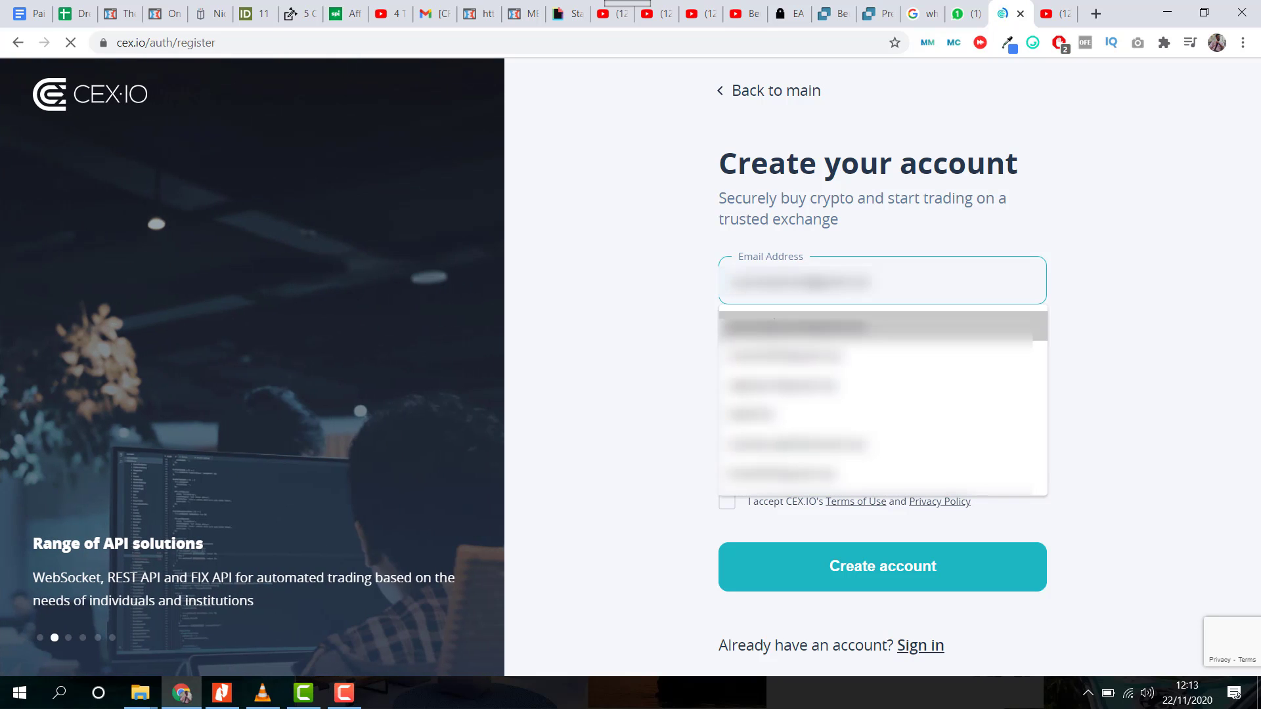
{"action": "left_click", "coordinate": [773, 328]}
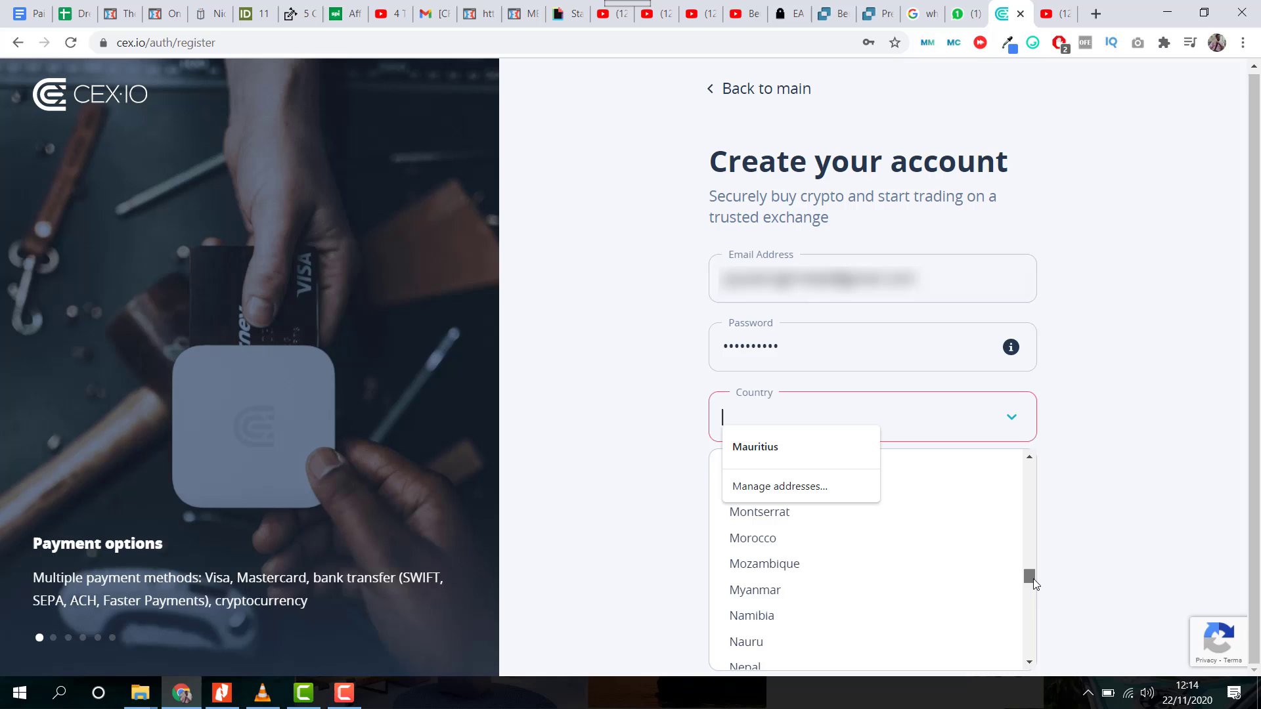
Step: Select Mauritius as the country and accept the newsletter and Terms of Use agreements
{"action": "scroll", "coordinate": [1034, 579], "scroll_direction": "up", "scroll_amount": 1}
{"action": "scroll", "coordinate": [1034, 579], "scroll_direction": "up", "scroll_amount": 1}
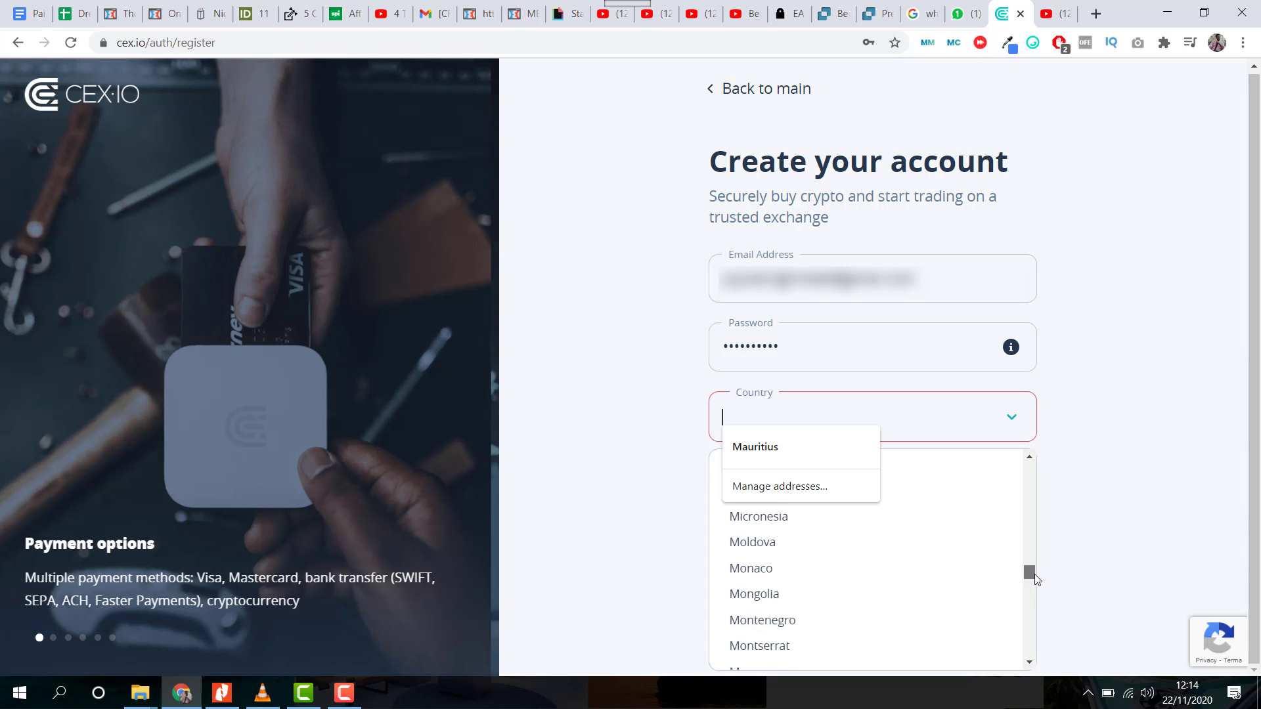
{"action": "scroll", "coordinate": [1034, 575], "scroll_direction": "up", "scroll_amount": 1}
{"action": "scroll", "coordinate": [1034, 576], "scroll_direction": "up", "scroll_amount": 1}
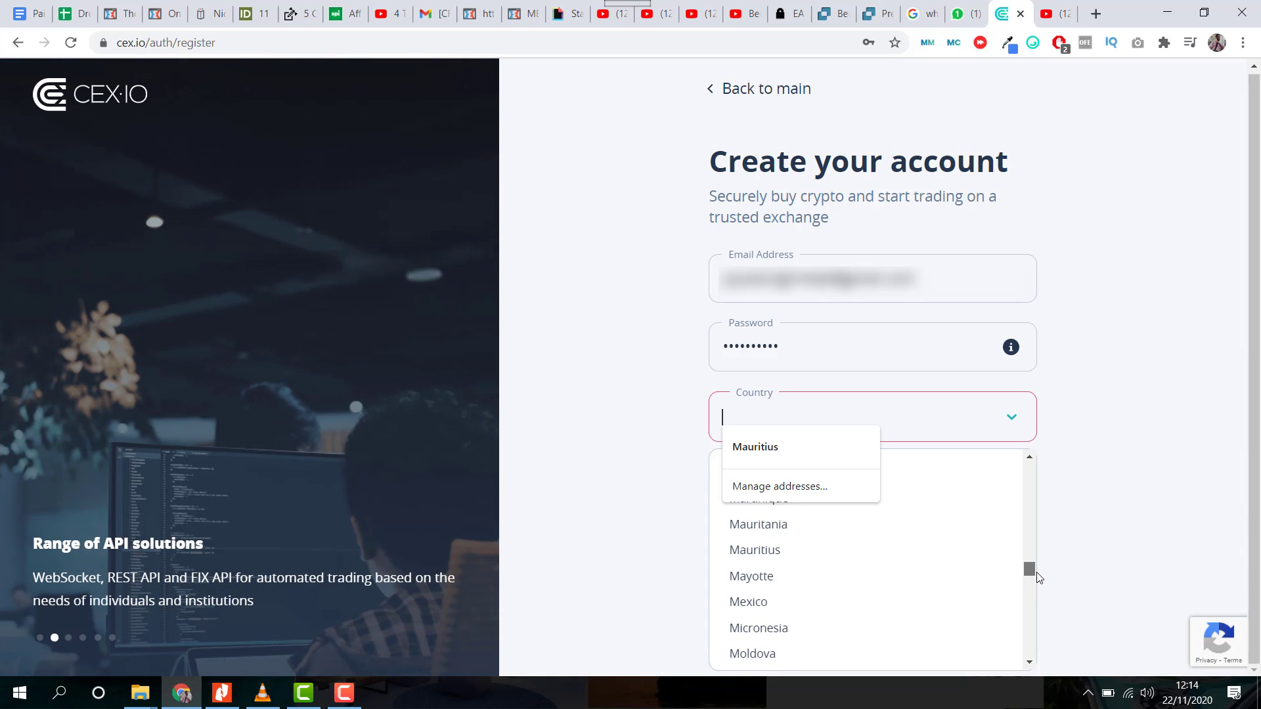
{"action": "left_click", "coordinate": [853, 553]}
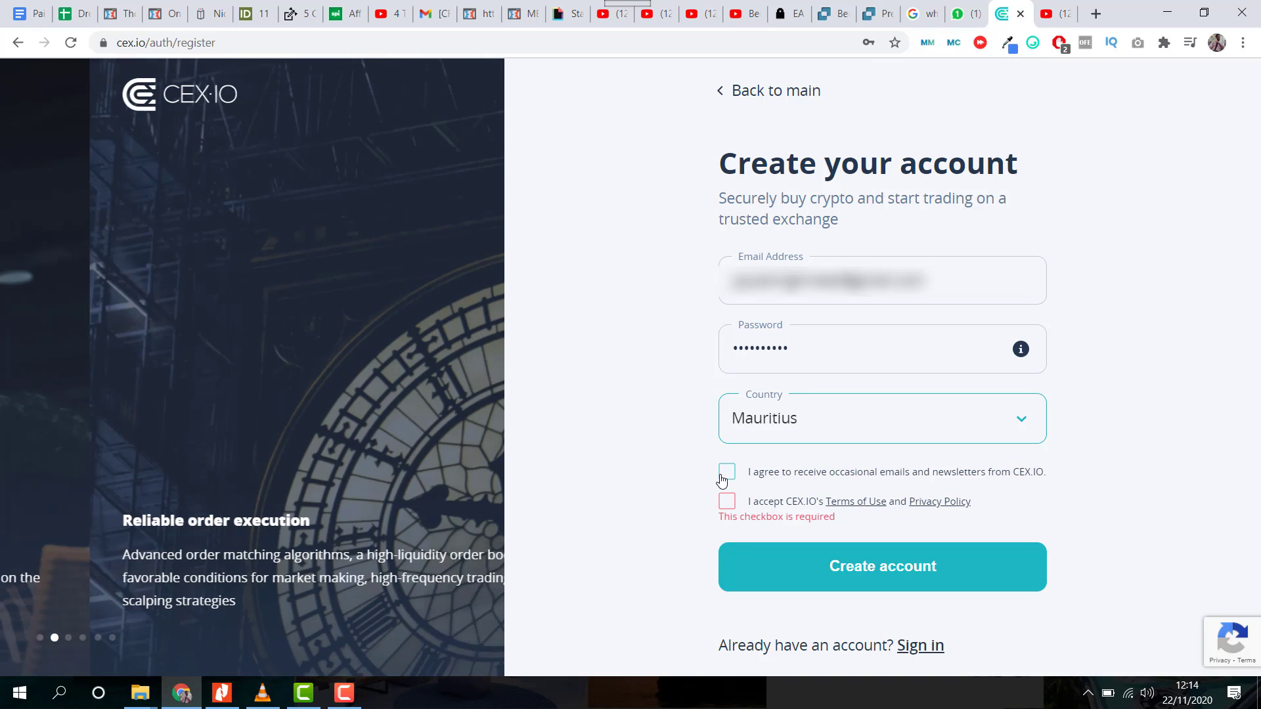
{"action": "left_click", "coordinate": [724, 478]}
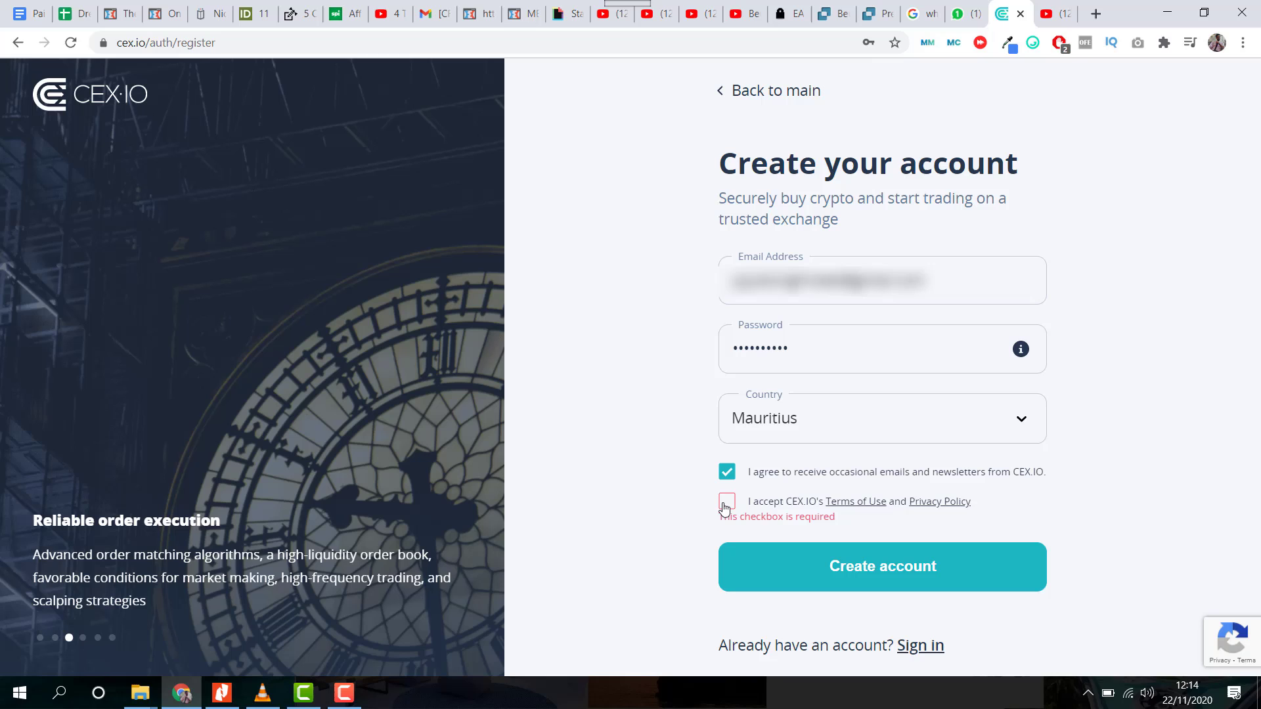
{"action": "left_click", "coordinate": [725, 504]}
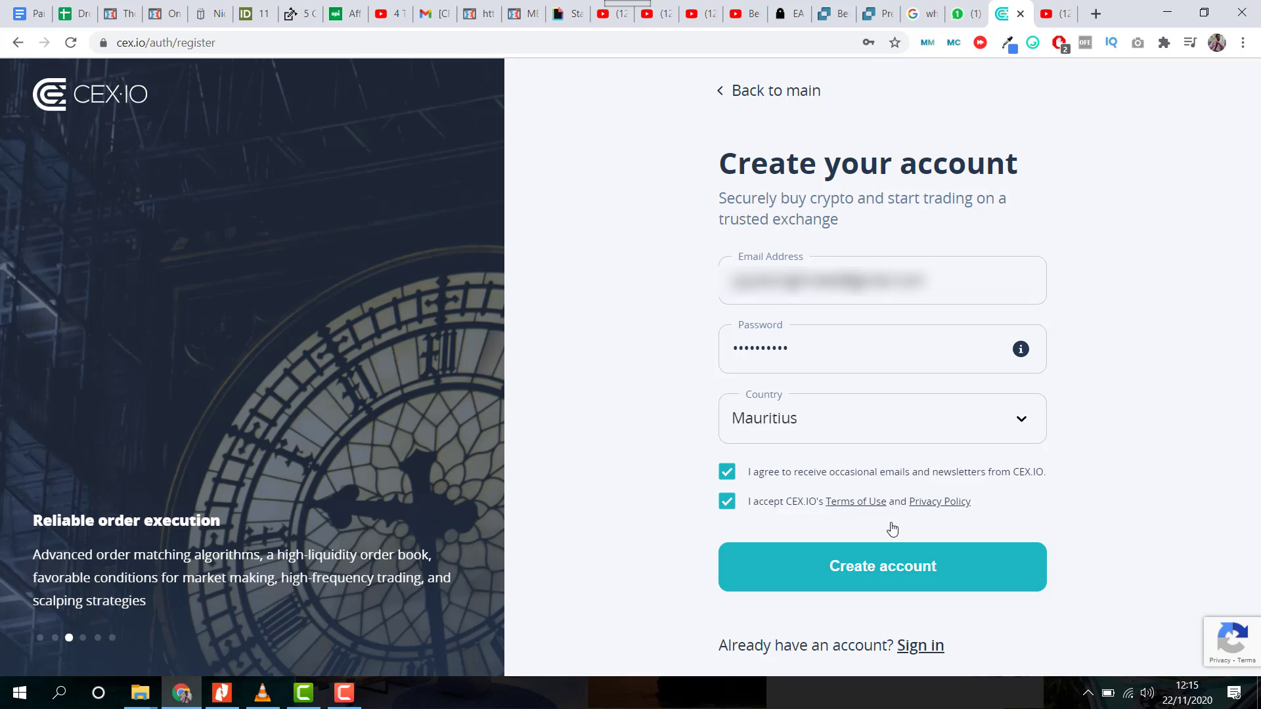
Step: Submit the registration and save the password in Chrome
{"action": "left_click", "coordinate": [859, 570]}
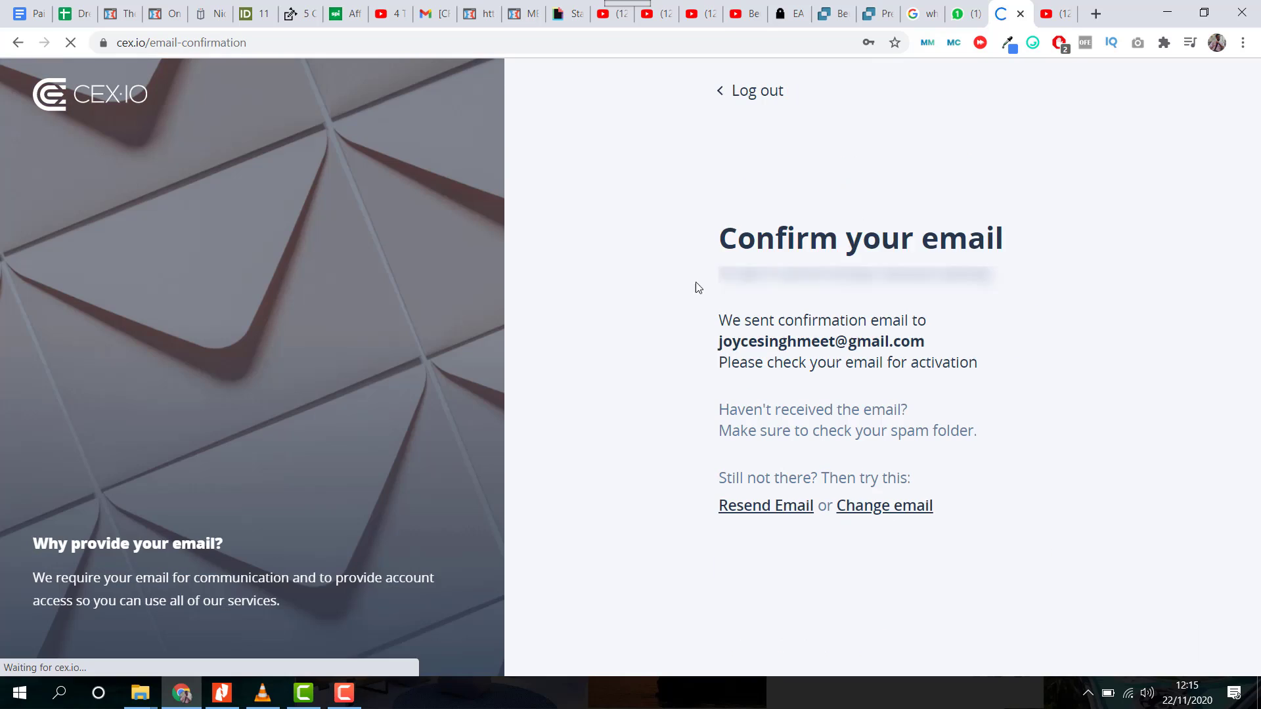
{"action": "left_click", "coordinate": [817, 311]}
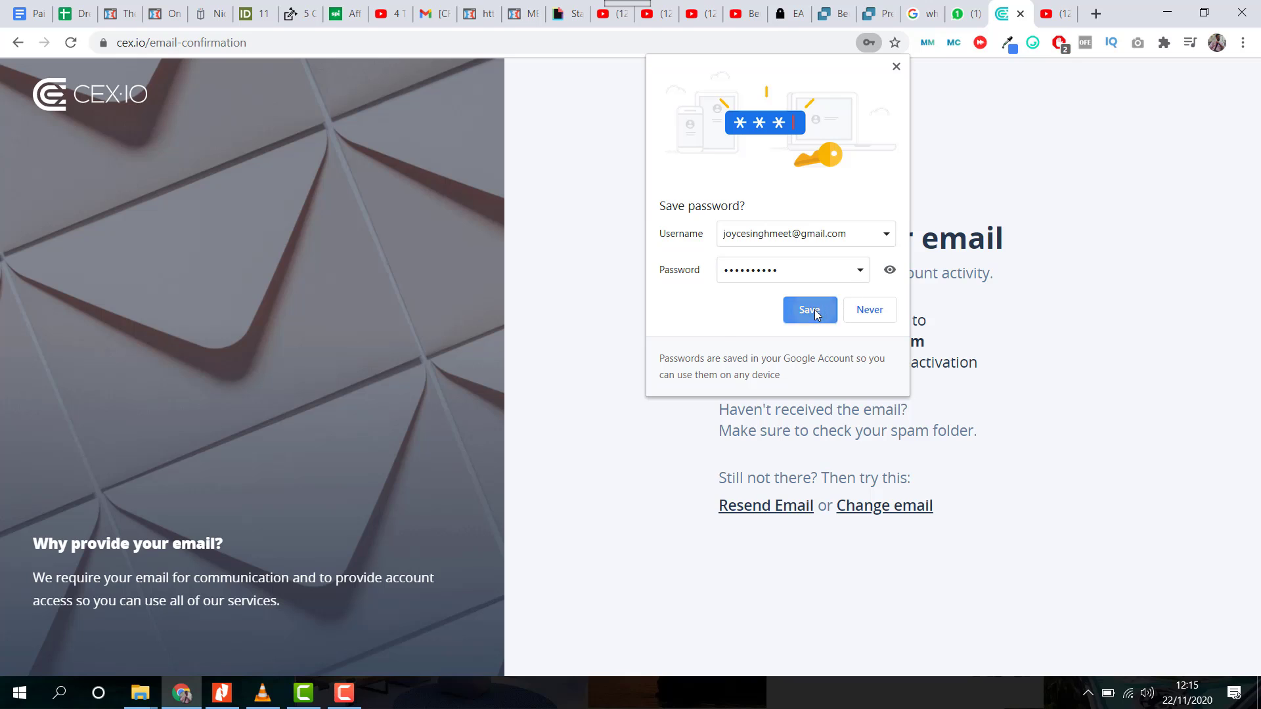
{"action": "left_click_drag", "start_coordinate": [722, 272], "coordinate": [934, 317]}
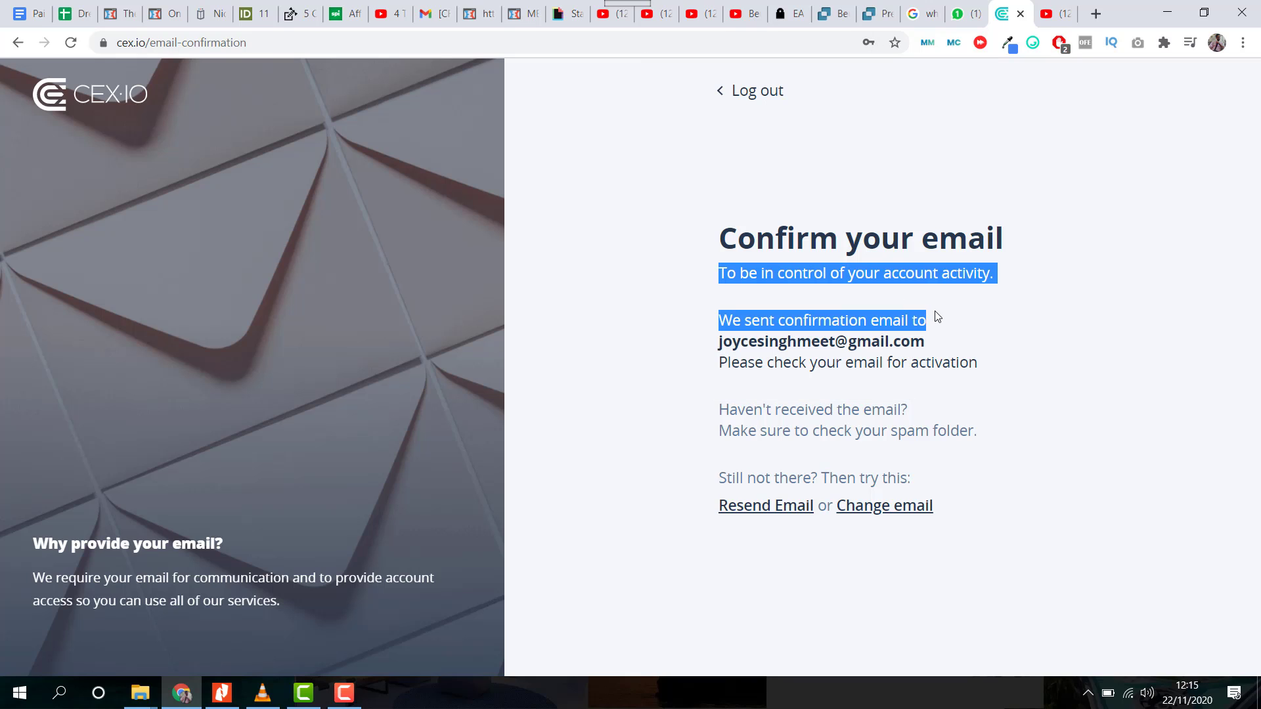
Step: Use CONFIRM EMAIL in the CEX.IO welcome message to verify the address
{"action": "left_click", "coordinate": [1015, 322]}
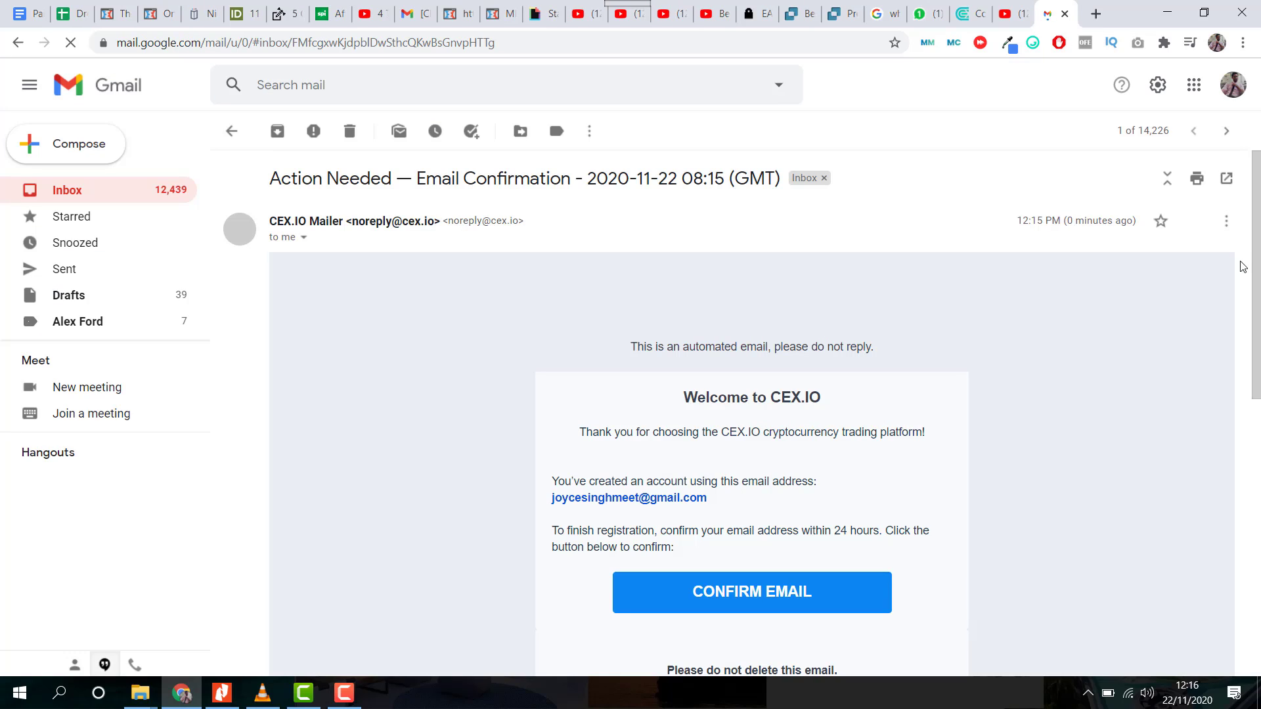
{"action": "scroll", "coordinate": [1256, 326], "scroll_direction": "down", "scroll_amount": 2}
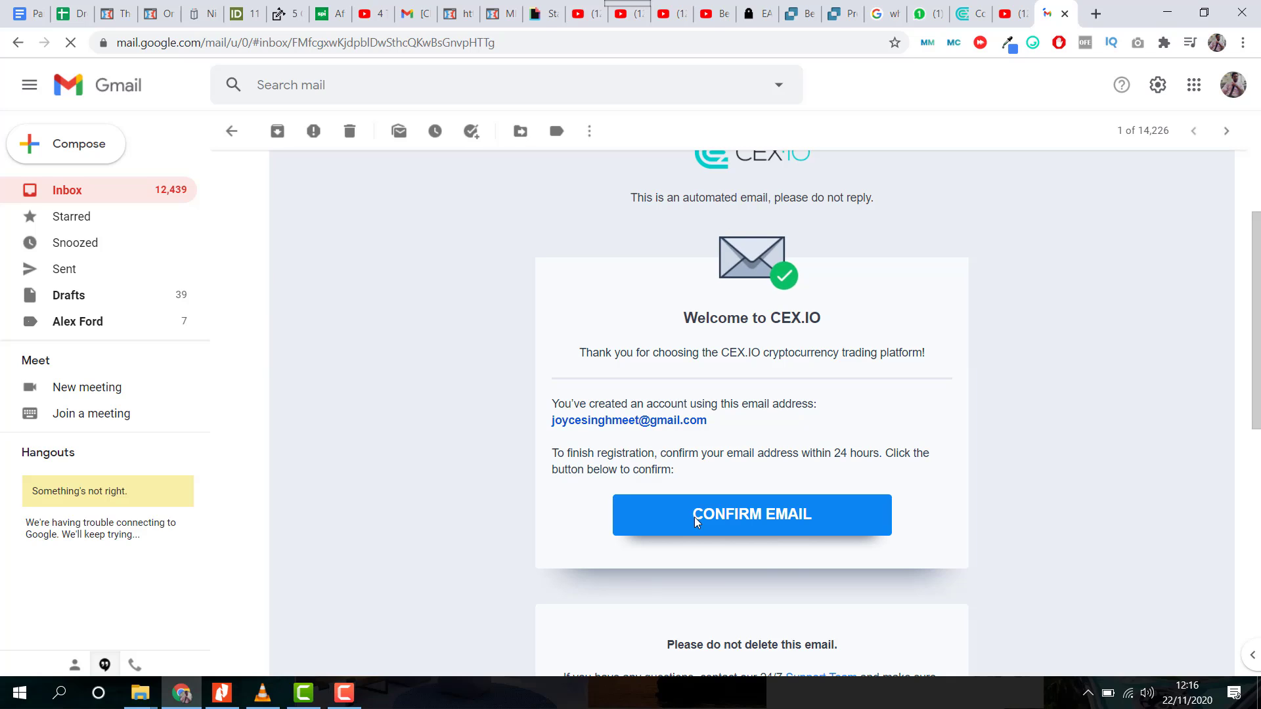
{"action": "left_click", "coordinate": [698, 519]}
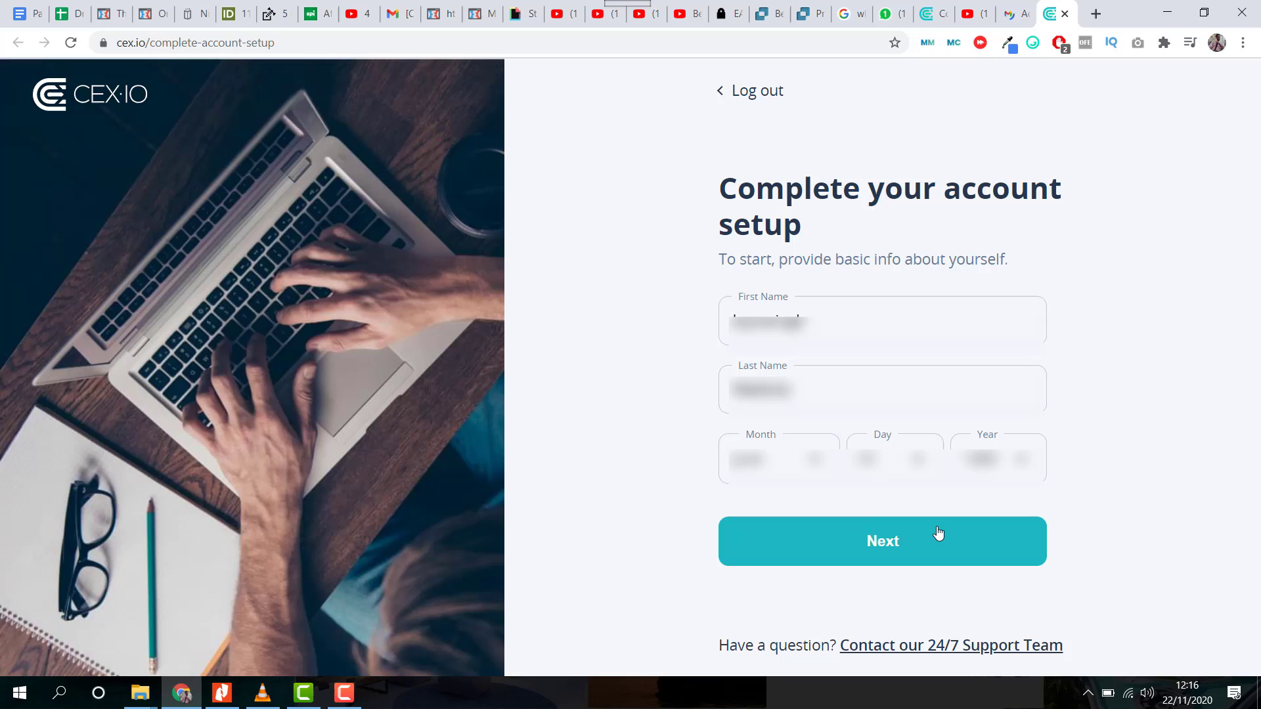
Step: Submit the name and birth date, then choose Increase Limit to reach the verification stages
{"action": "left_click", "coordinate": [918, 542]}
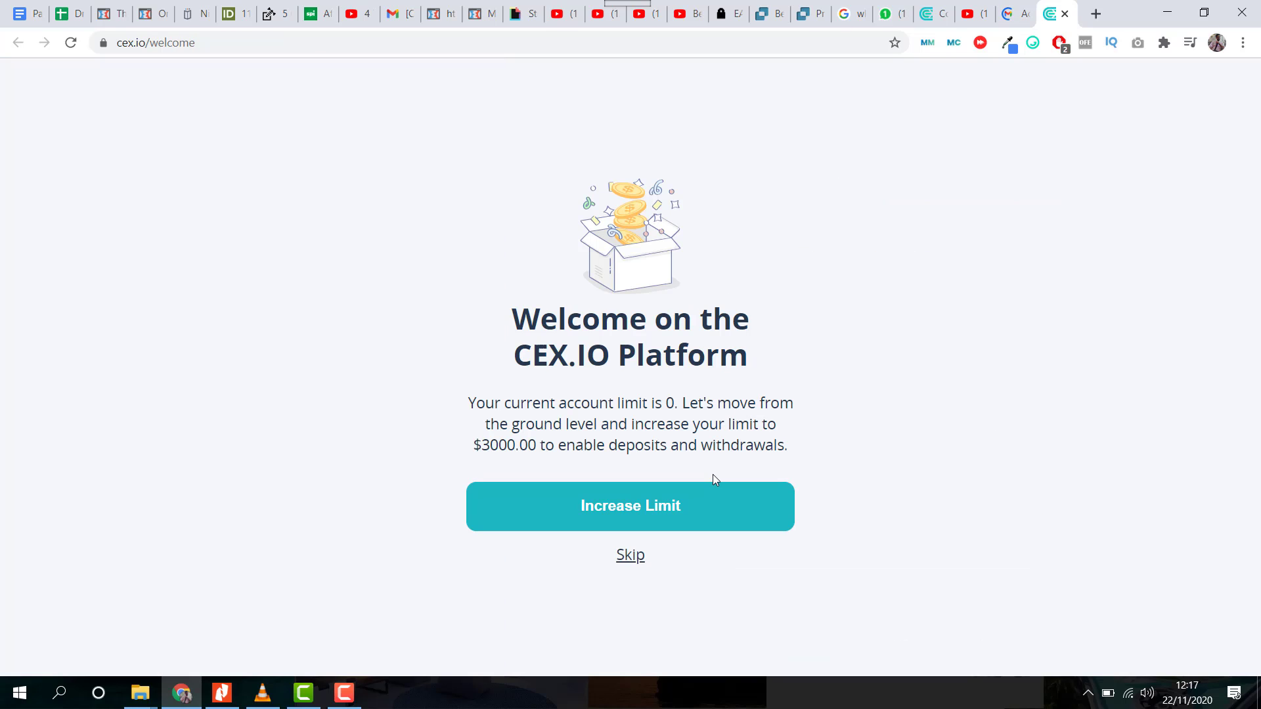
{"action": "left_click", "coordinate": [630, 520]}
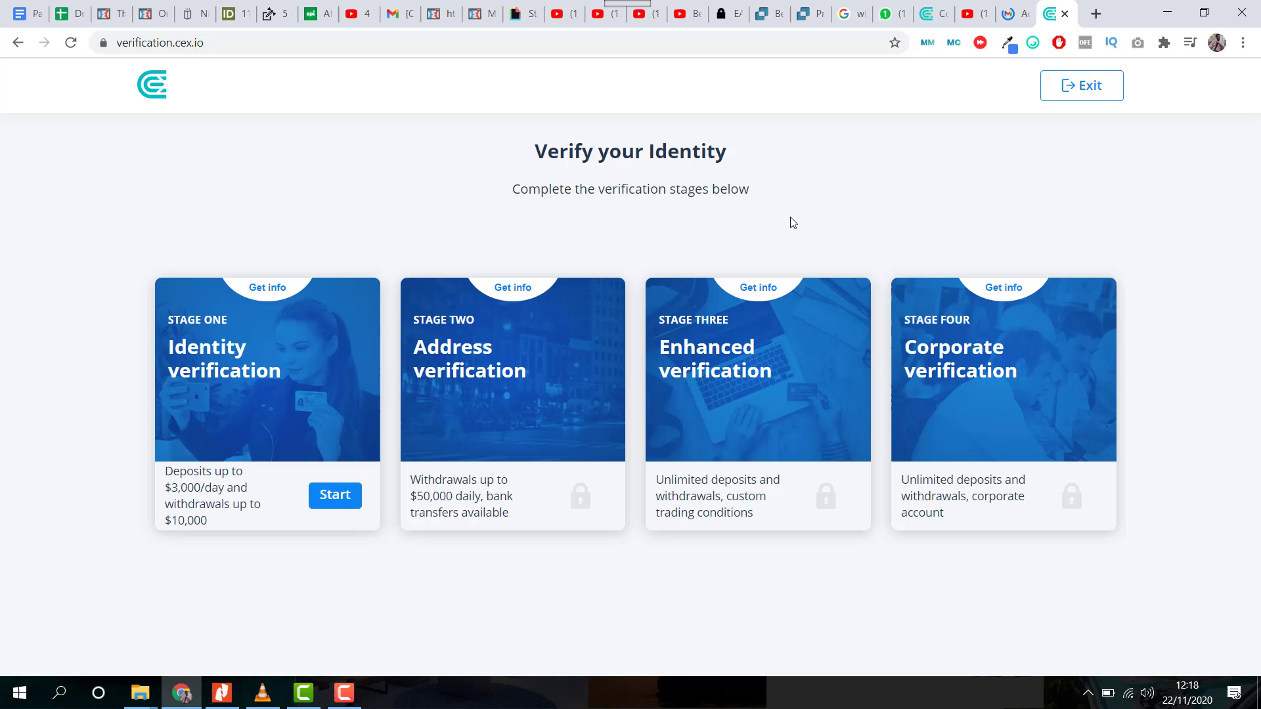
{"action": "left_click_drag", "start_coordinate": [534, 193], "coordinate": [755, 192]}
{"action": "left_click", "coordinate": [755, 192]}
Step: Start Stage One verification with Flacq as the province of residence
{"action": "left_click", "coordinate": [339, 499]}
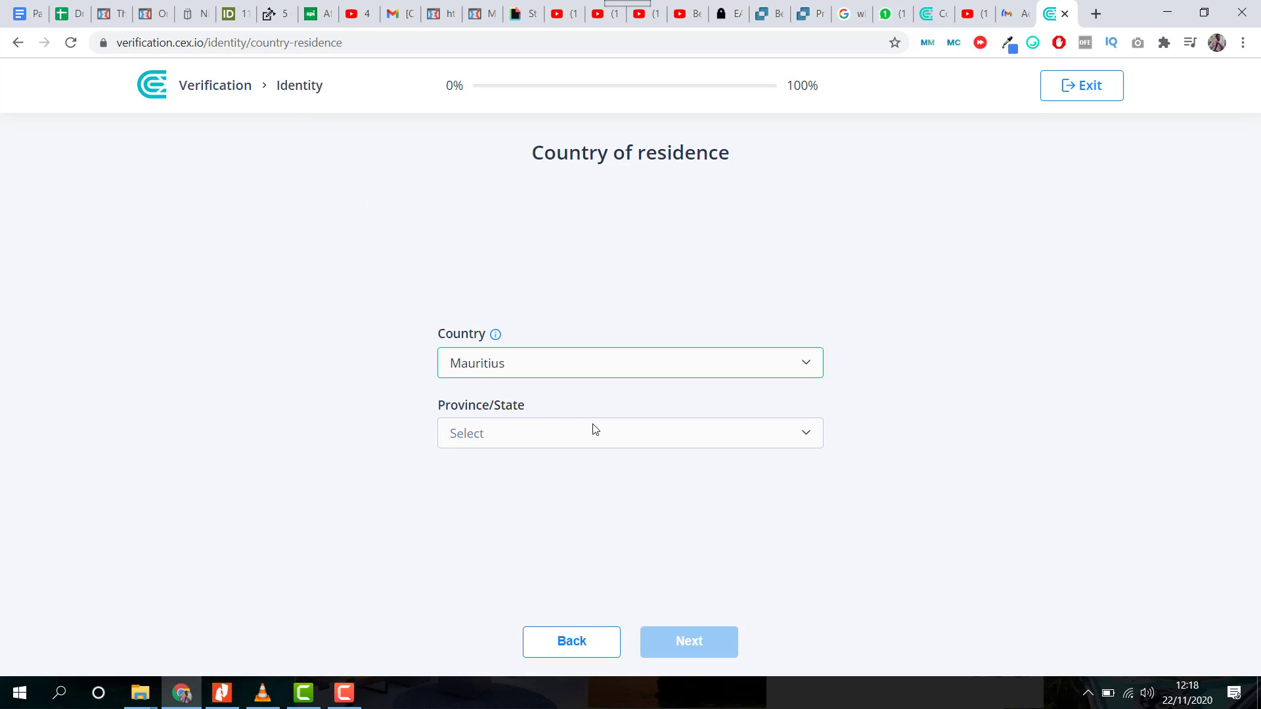
{"action": "left_click", "coordinate": [594, 430]}
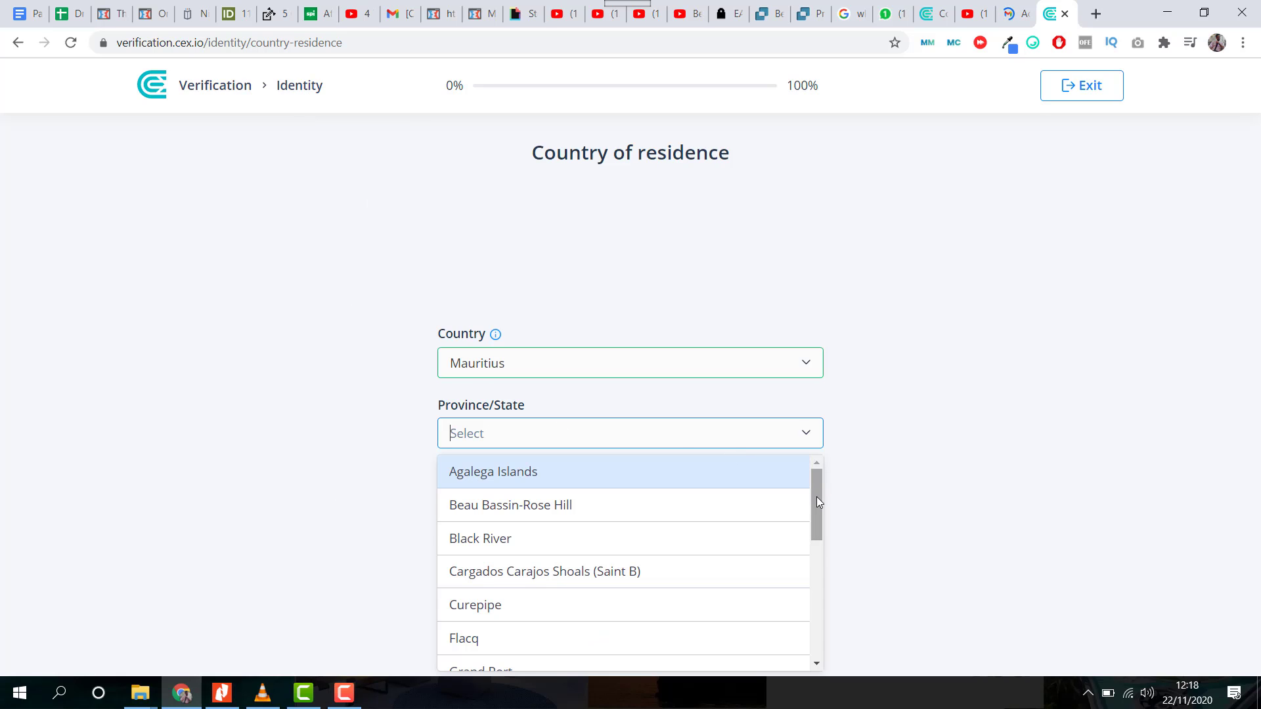
{"action": "left_click_drag", "start_coordinate": [816, 500], "coordinate": [817, 518]}
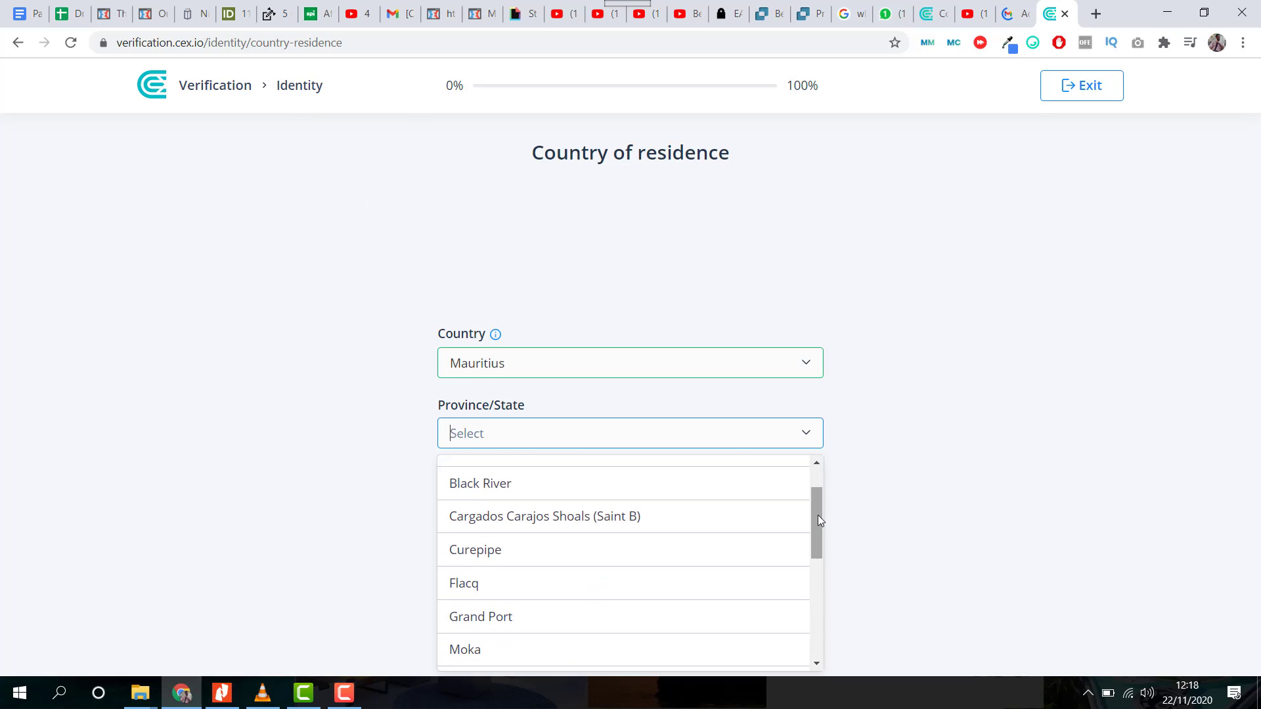
{"action": "left_click", "coordinate": [515, 595]}
{"action": "left_click", "coordinate": [726, 652]}
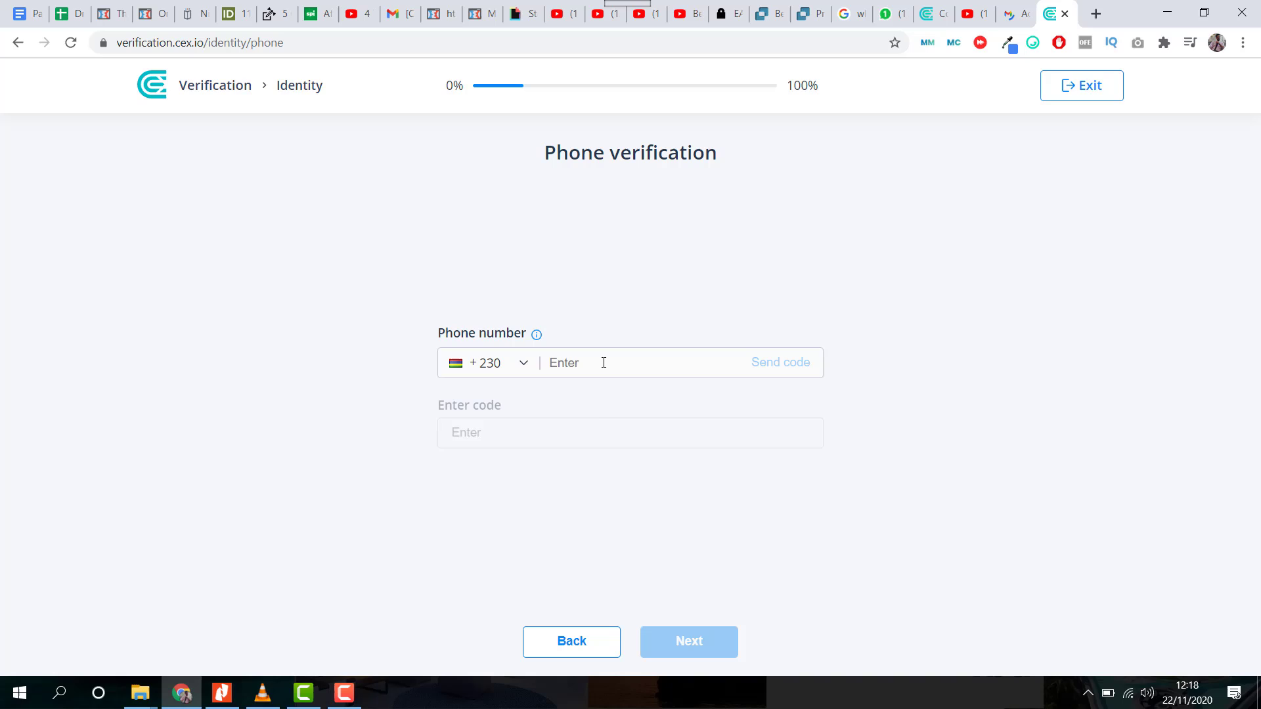
{"action": "left_click", "coordinate": [599, 361]}
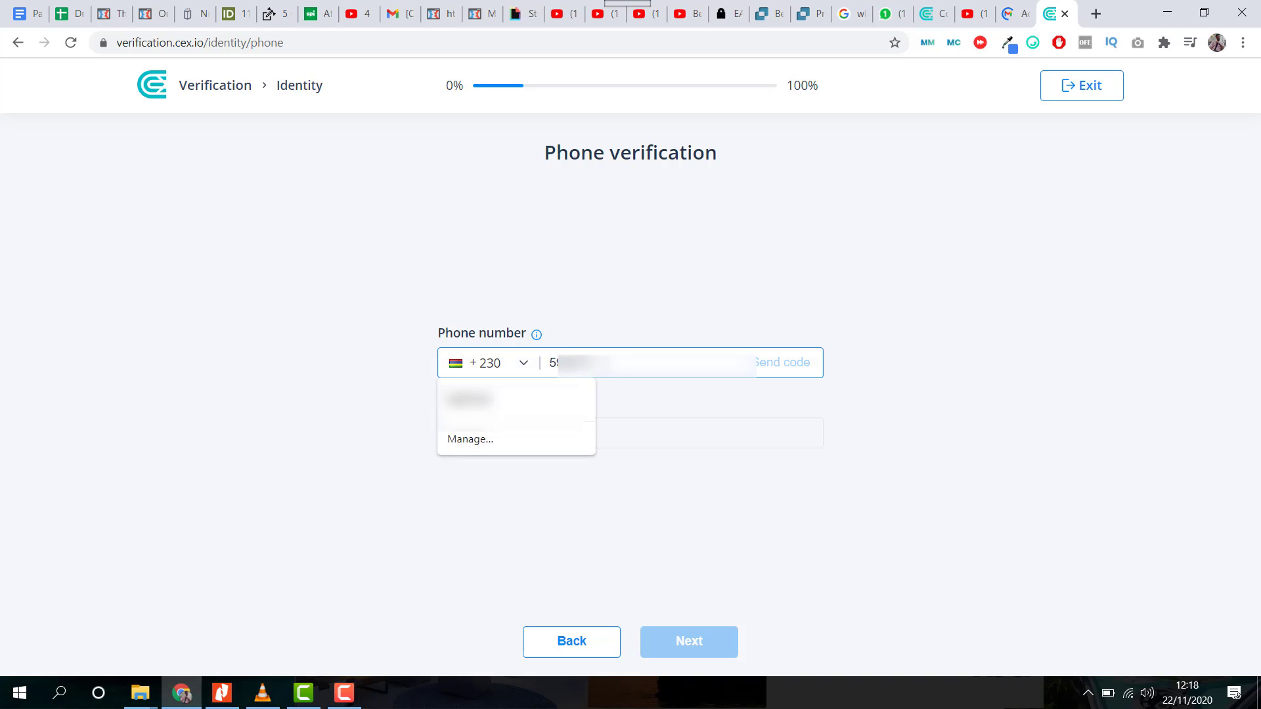
{"action": "key", "text": "Escape"}
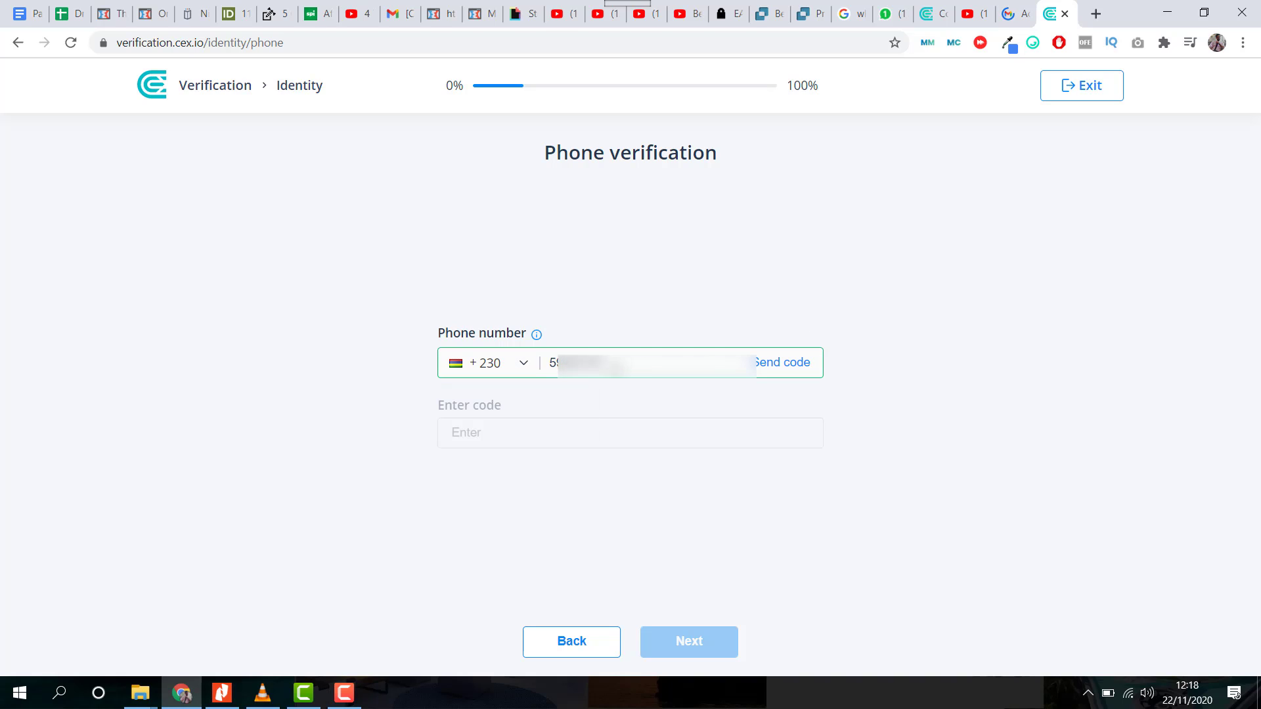
{"action": "left_click", "coordinate": [764, 372]}
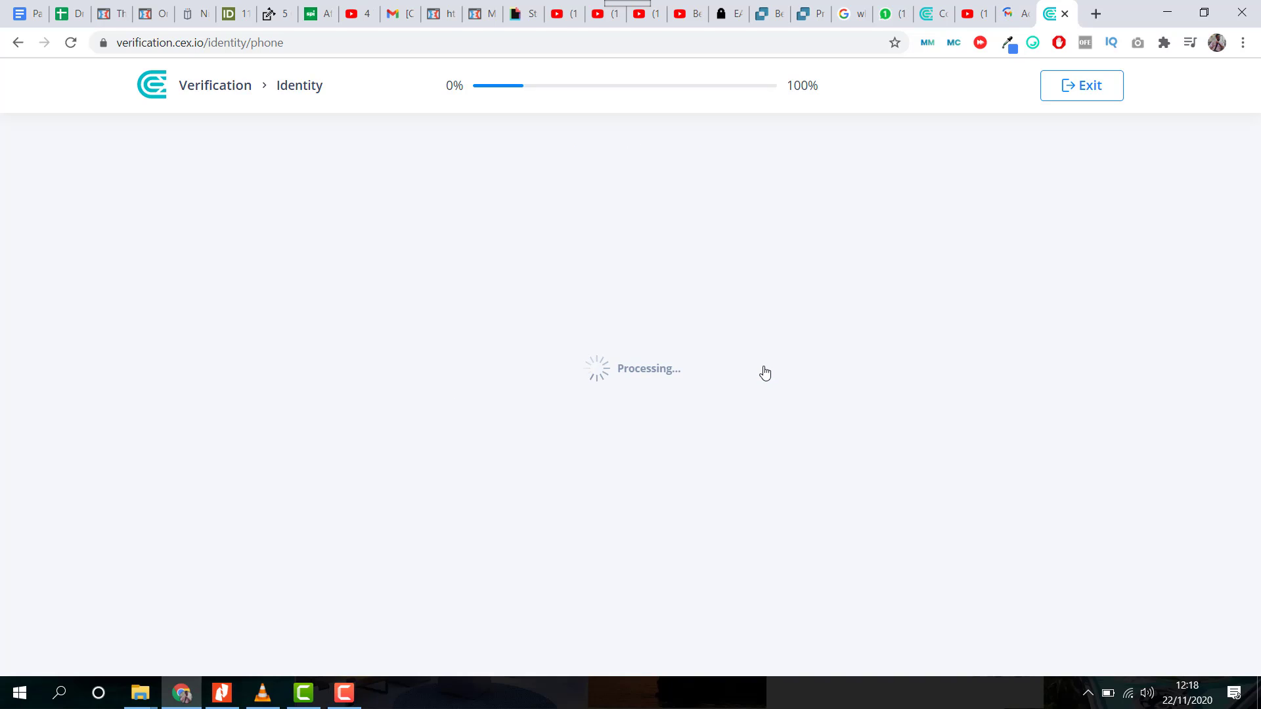
{"action": "left_click", "coordinate": [612, 439]}
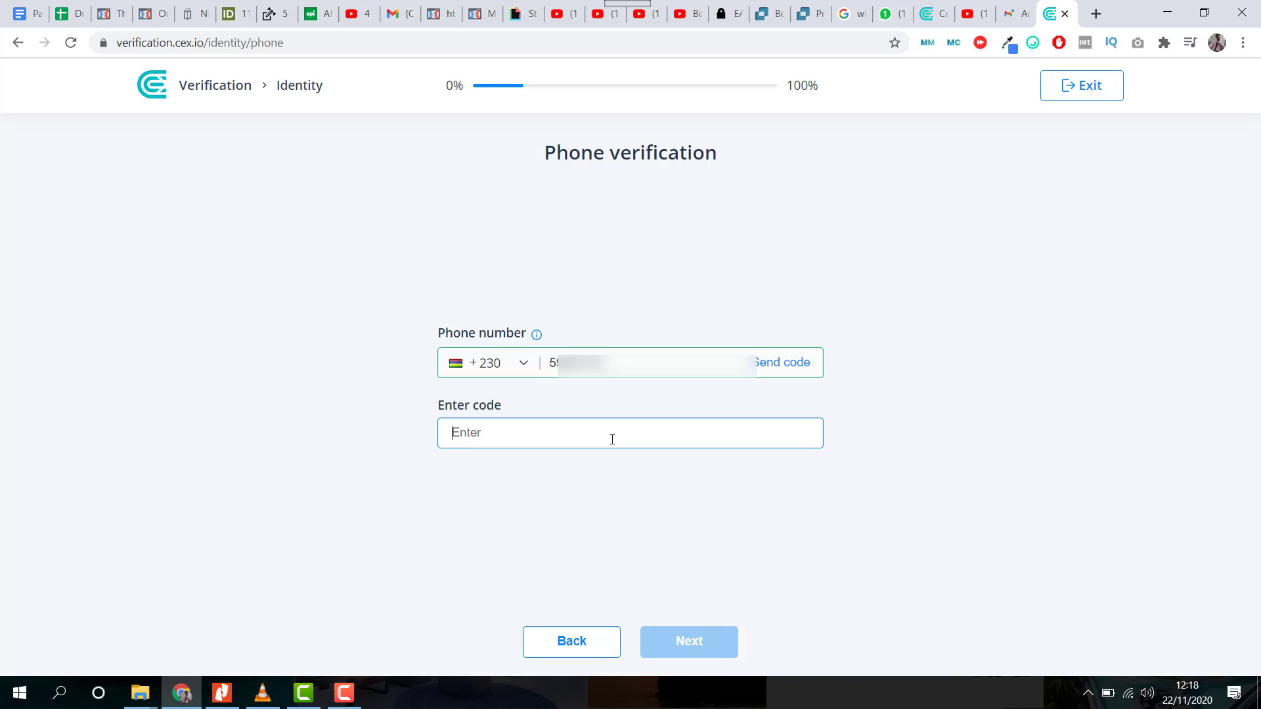
{"action": "type", "text": "38"}
{"action": "type", "text": "66"}
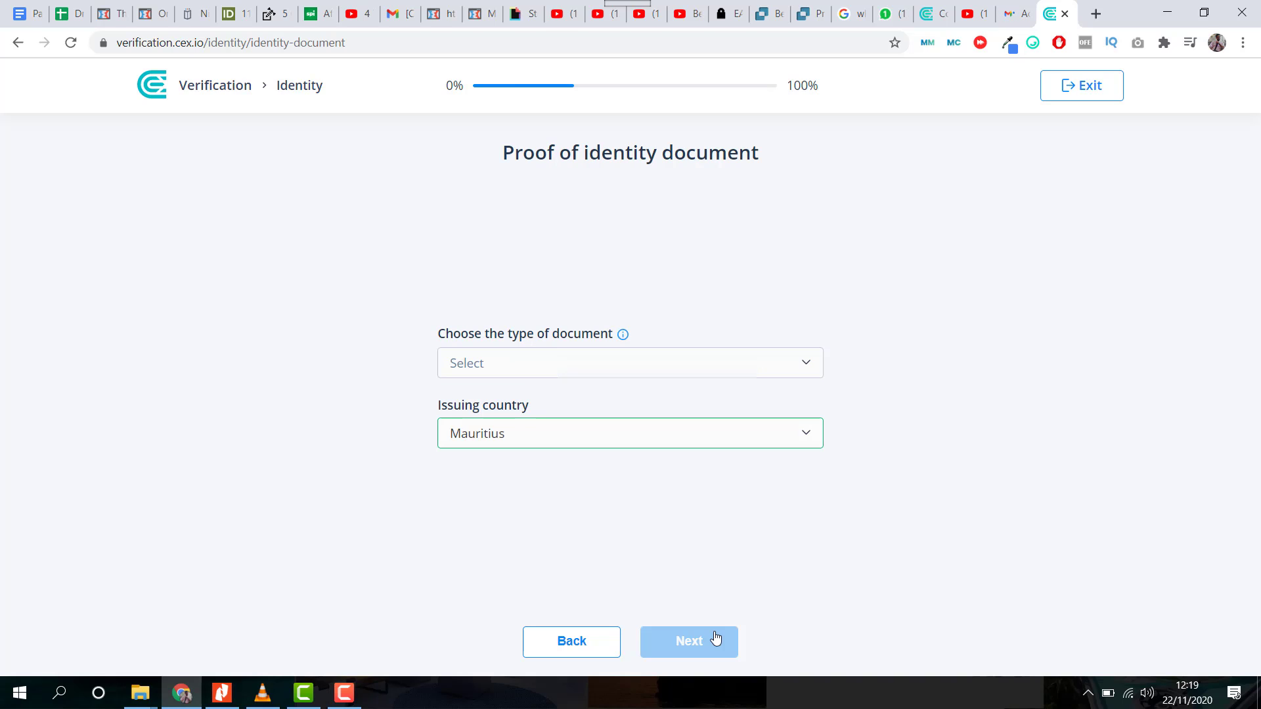
Step: Choose National ID Card as the identity document and proceed to uploading its images
{"action": "left_click", "coordinate": [787, 372]}
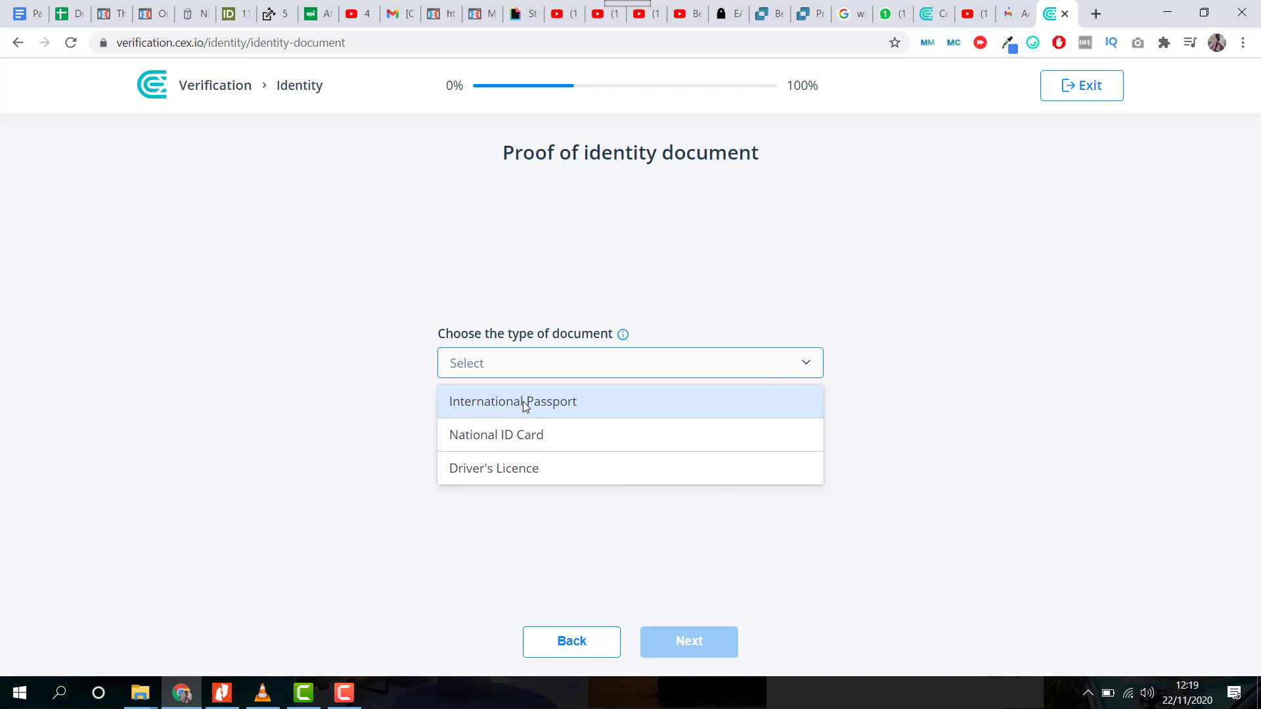
{"action": "left_click", "coordinate": [527, 440]}
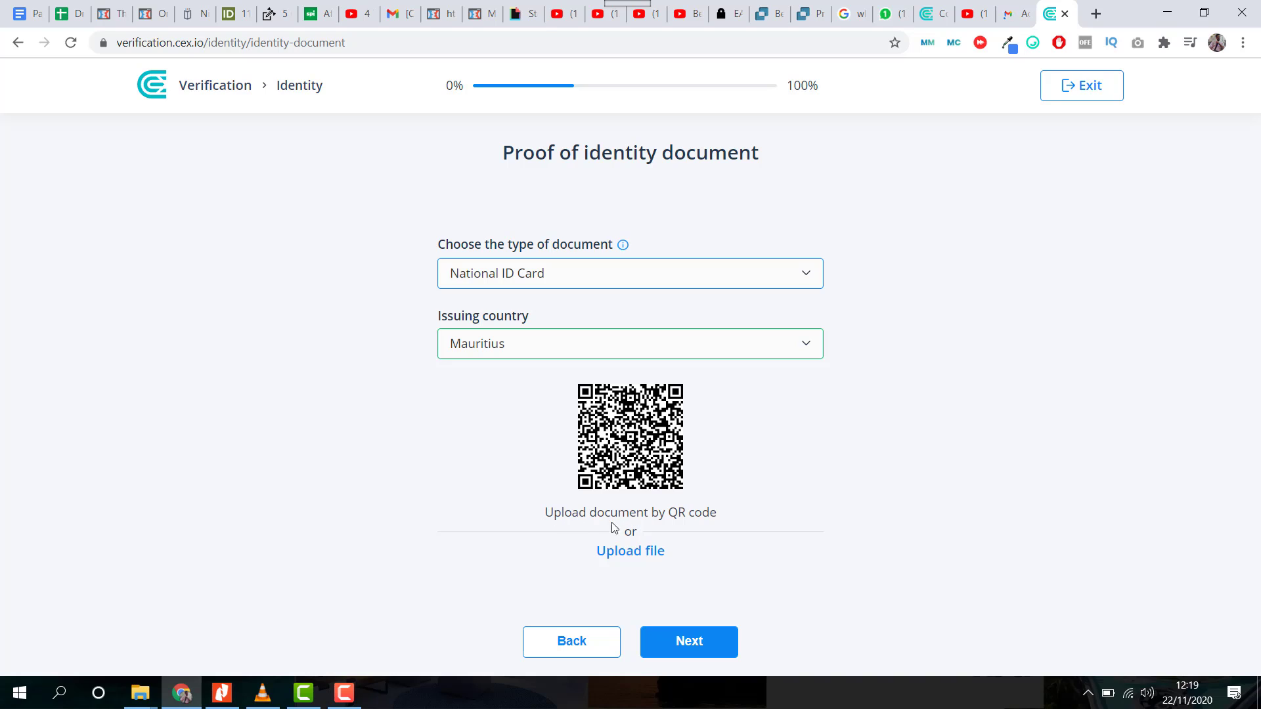
{"action": "left_click_drag", "start_coordinate": [671, 513], "coordinate": [715, 512]}
{"action": "left_click", "coordinate": [716, 514]}
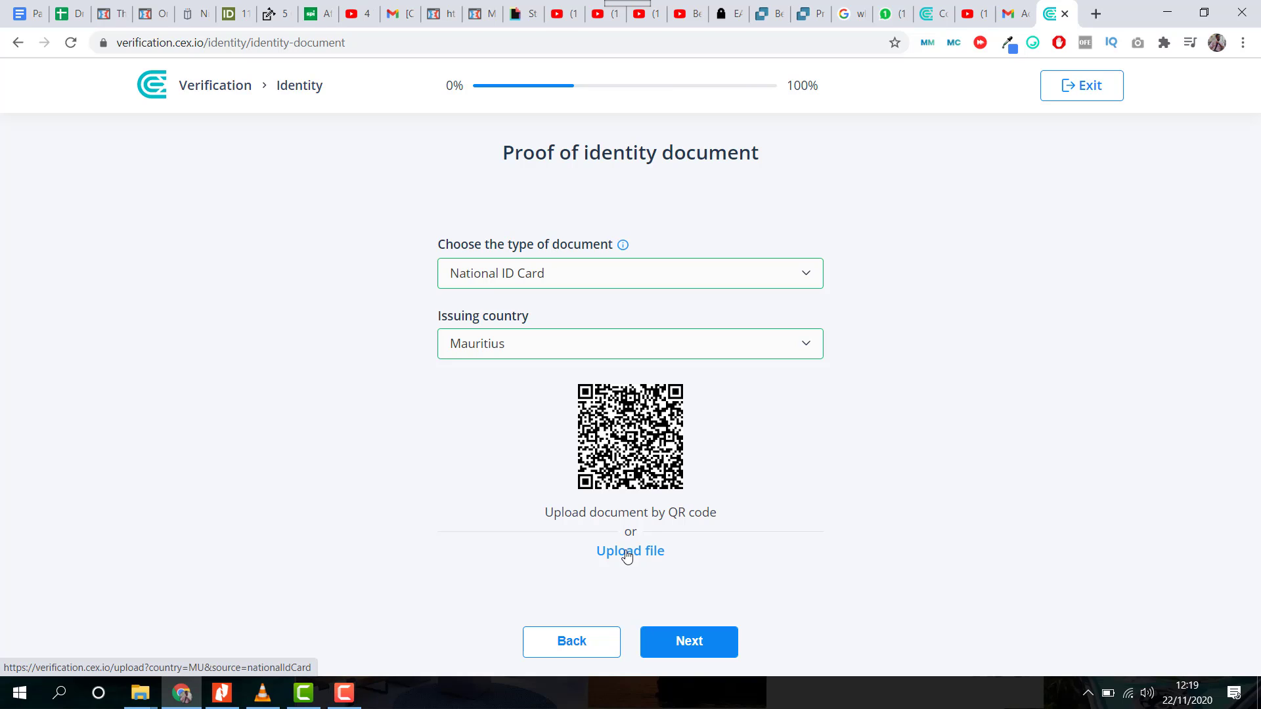
{"action": "left_click", "coordinate": [627, 553]}
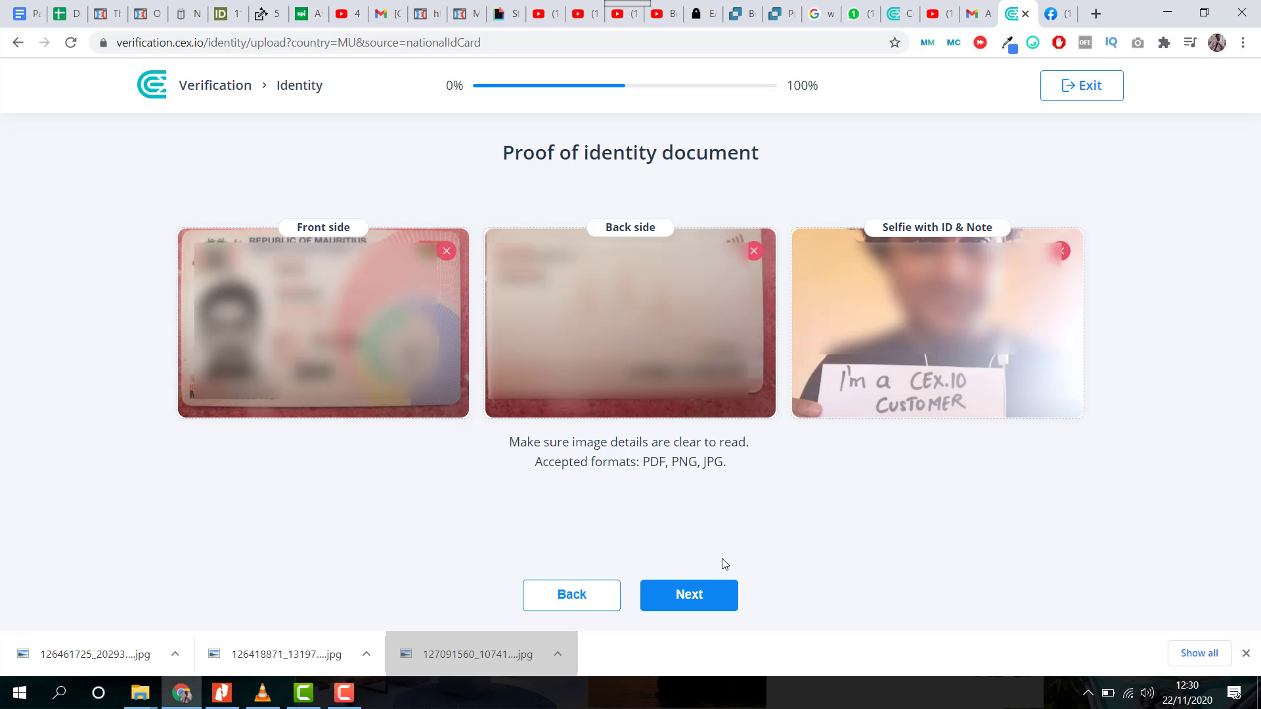
Step: Continue past the upload and Personal Information pages and switch off the ID card expiry date
{"action": "left_click", "coordinate": [692, 600]}
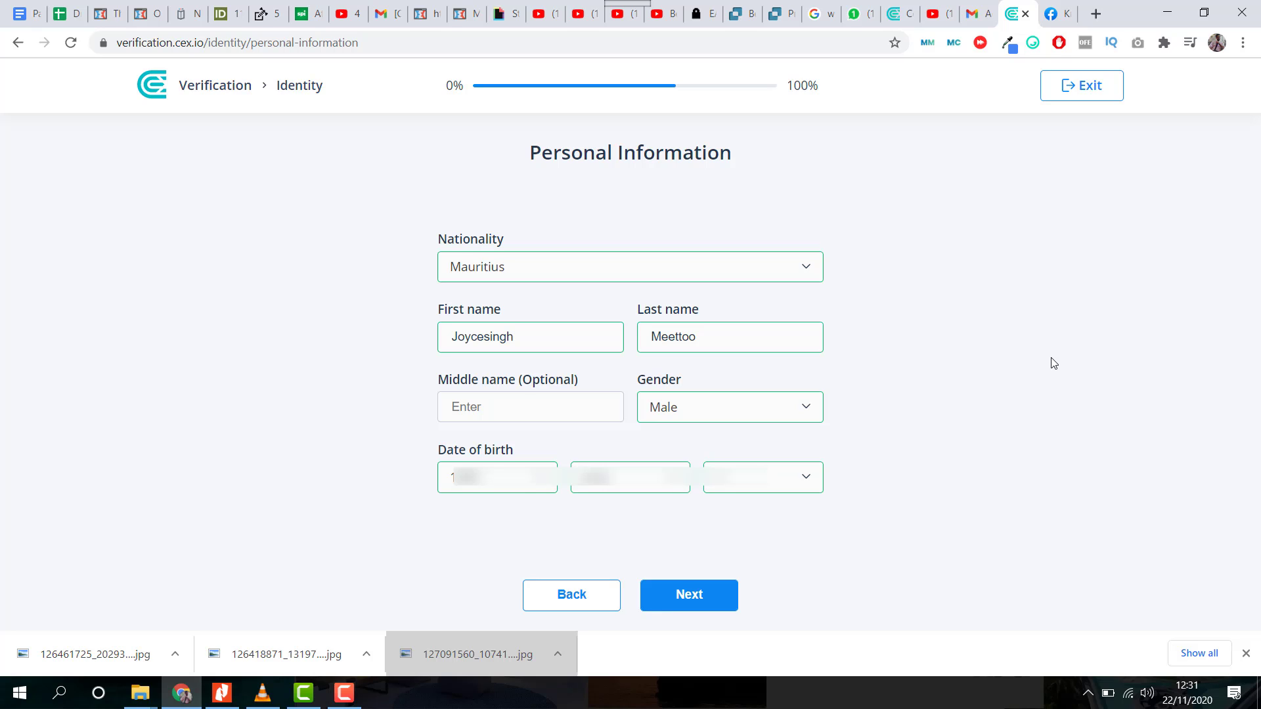
{"action": "left_click", "coordinate": [692, 595]}
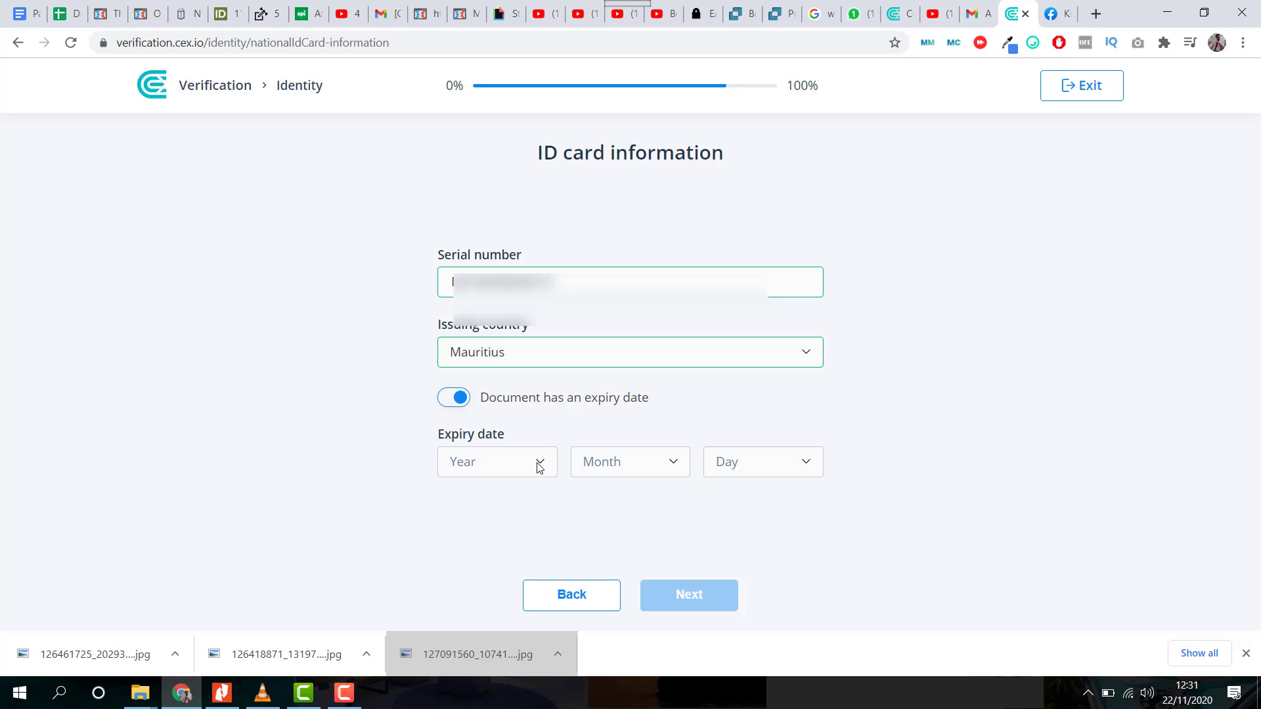
{"action": "left_click", "coordinate": [539, 464]}
{"action": "left_click", "coordinate": [540, 464]}
{"action": "left_click", "coordinate": [443, 404]}
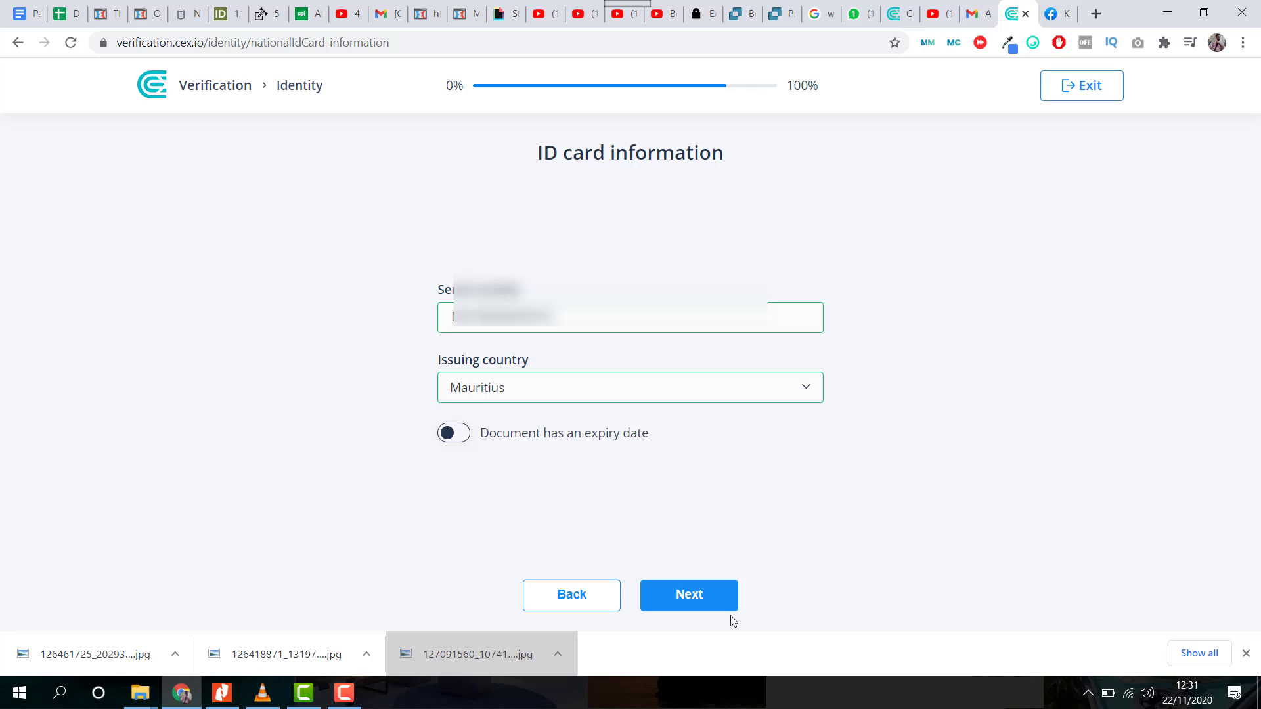
Step: Submit the ID card information and review the stages page with Stage One completed
{"action": "left_click", "coordinate": [697, 608]}
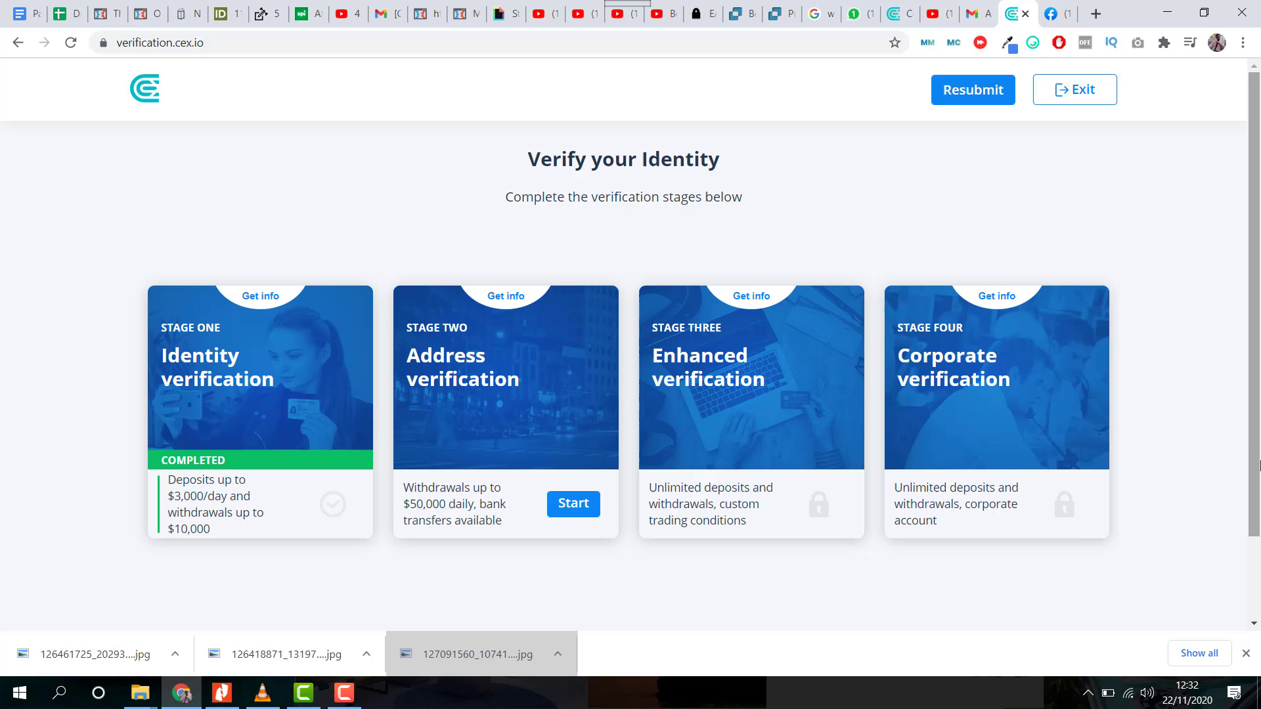
{"action": "left_click_drag", "start_coordinate": [1258, 412], "coordinate": [1259, 475]}
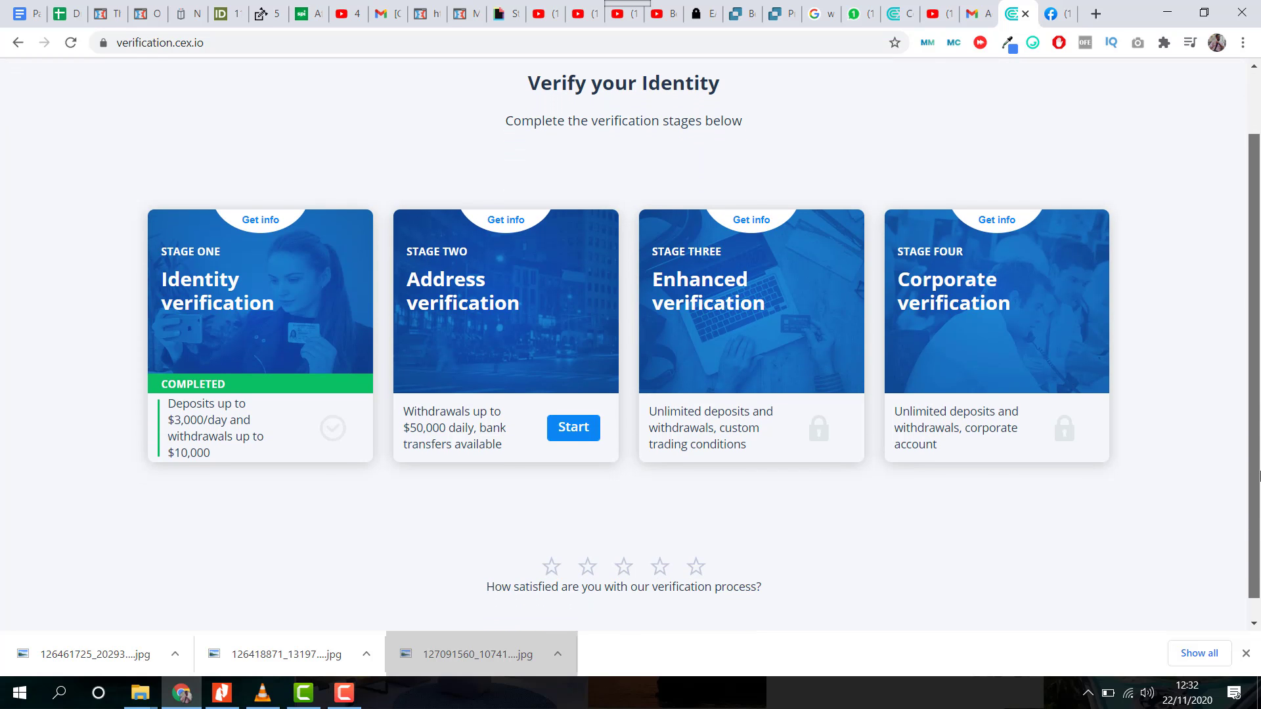
{"action": "scroll", "coordinate": [1259, 475], "scroll_direction": "up", "scroll_amount": 1}
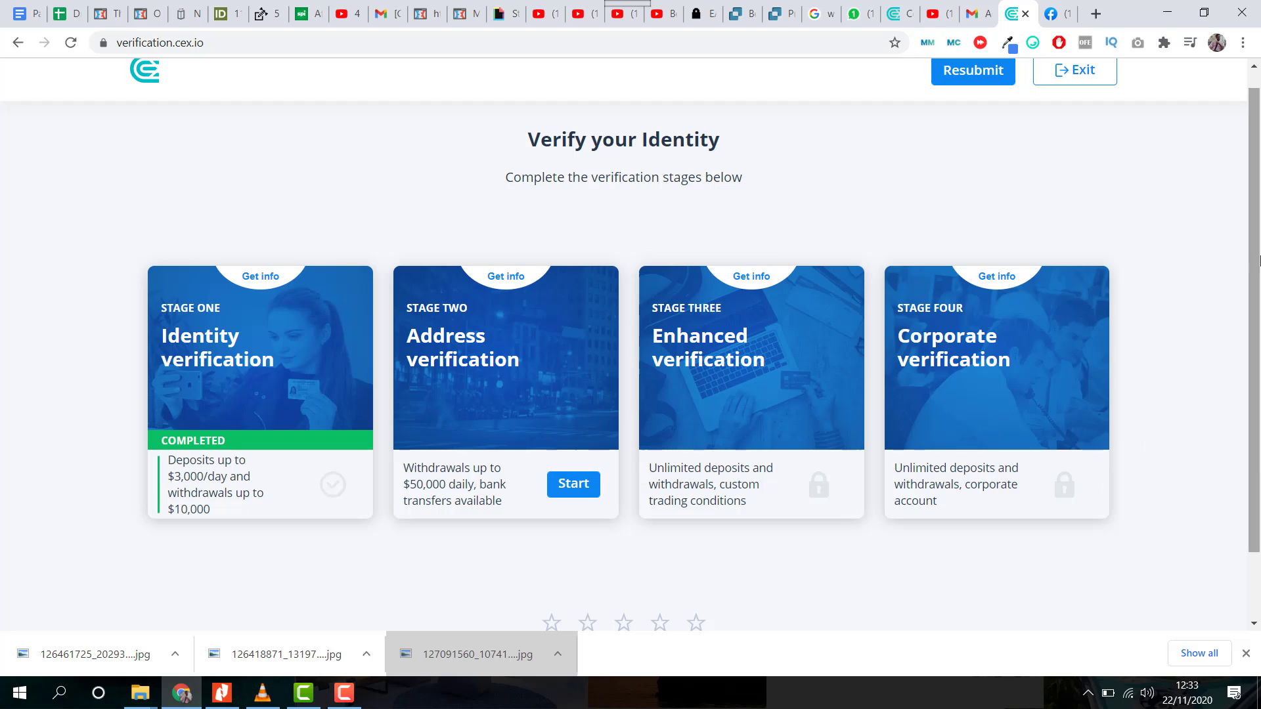
{"action": "left_click", "coordinate": [589, 503]}
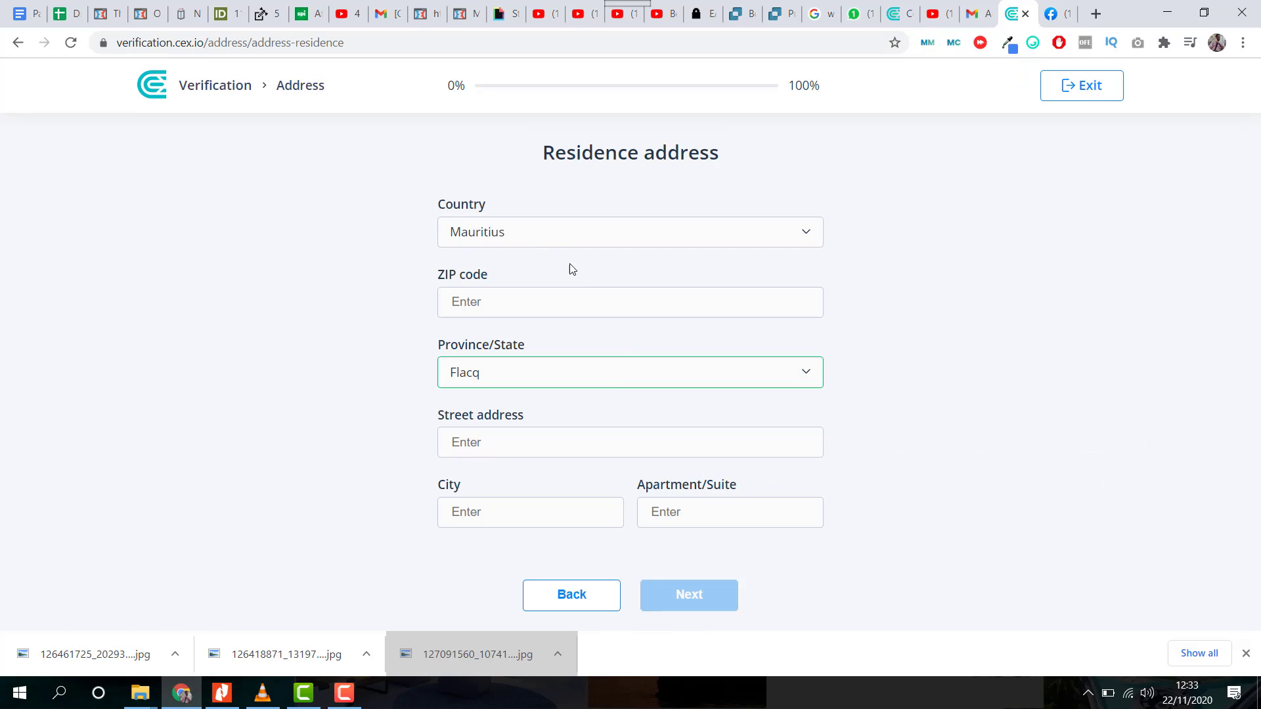
{"action": "left_click", "coordinate": [517, 442]}
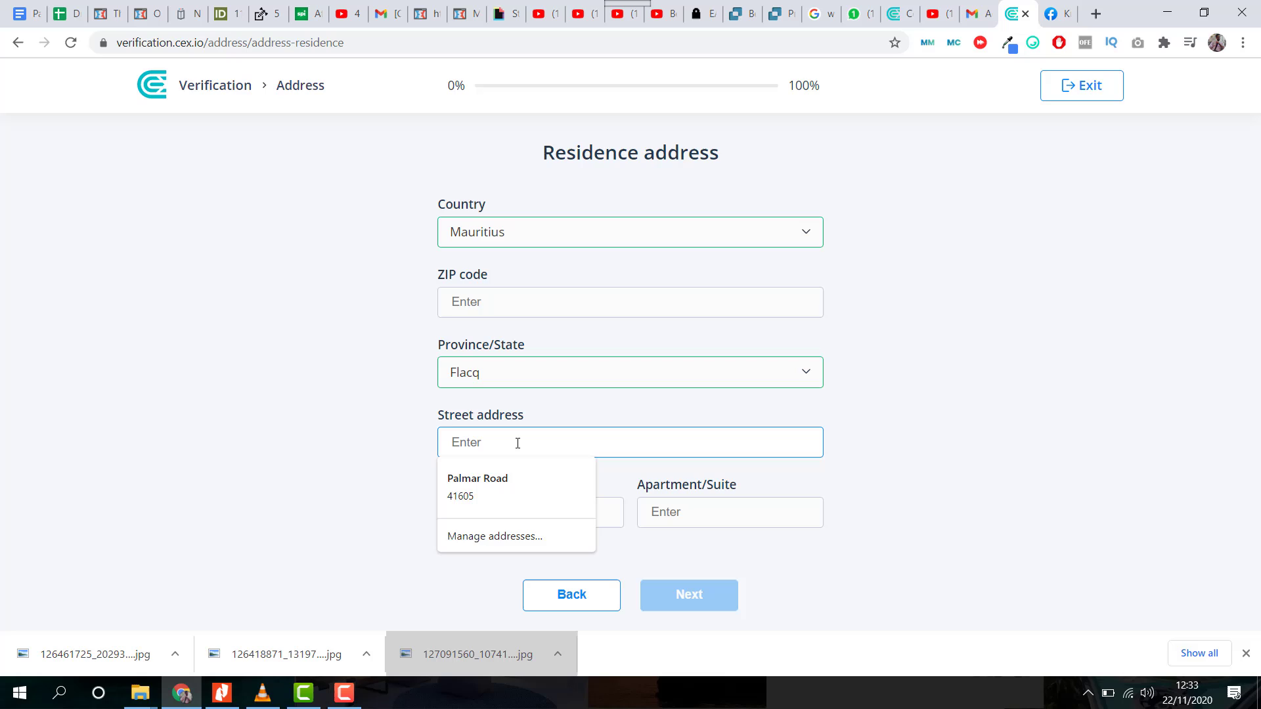
{"action": "left_click", "coordinate": [475, 297]}
{"action": "type", "text": "4"}
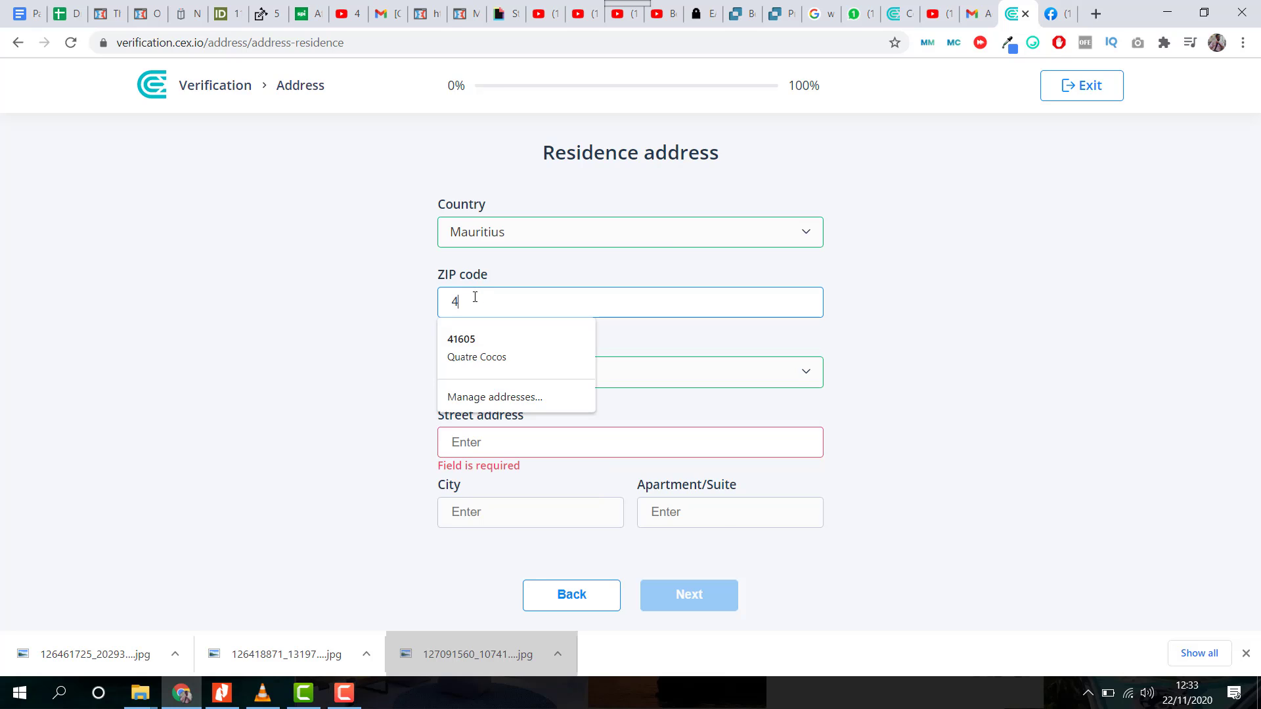
{"action": "type", "text": "1605"}
{"action": "left_click", "coordinate": [477, 348]}
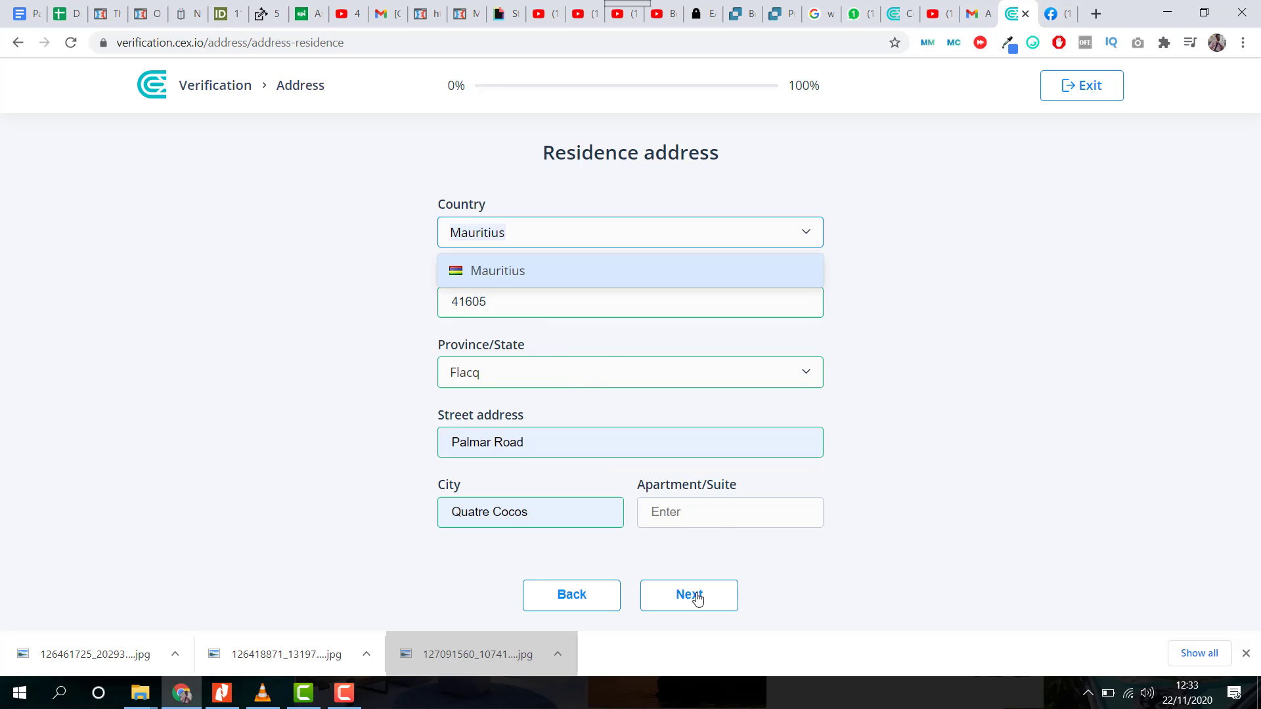
{"action": "left_click", "coordinate": [697, 598]}
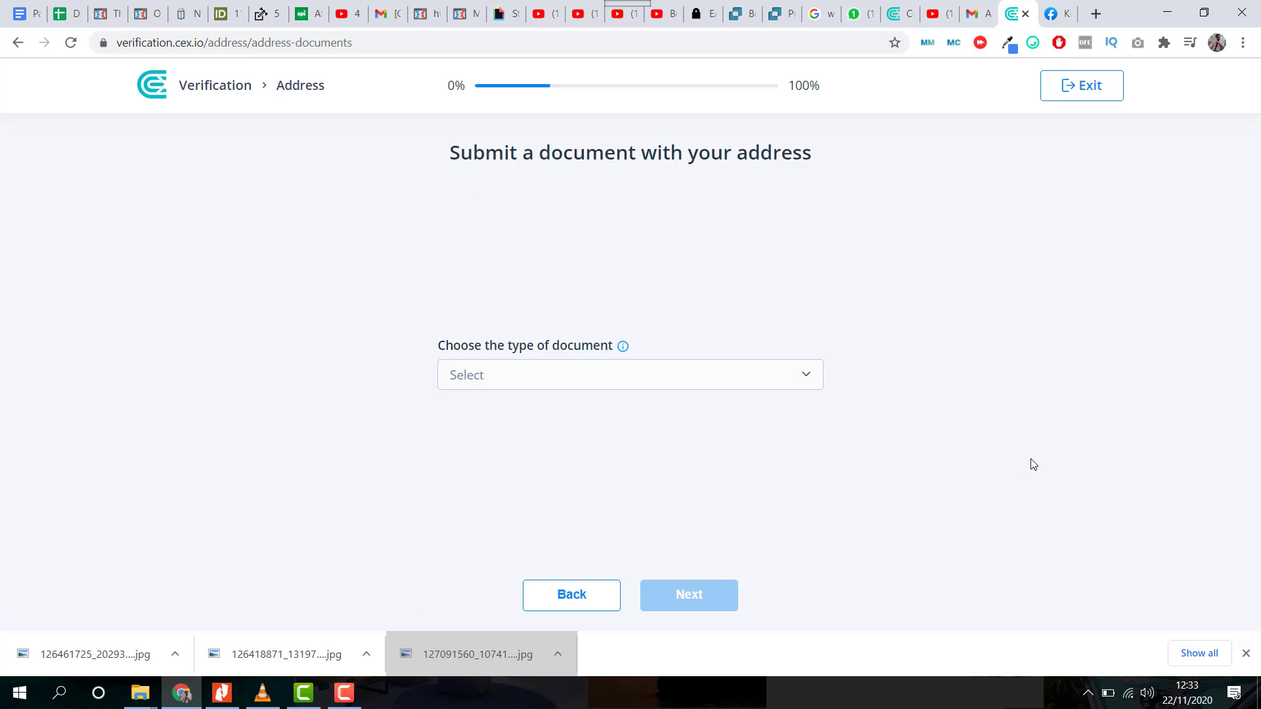
Step: Submit the uploaded bank statement PDF as proof of address and hide the downloads bar
{"action": "left_click", "coordinate": [809, 382]}
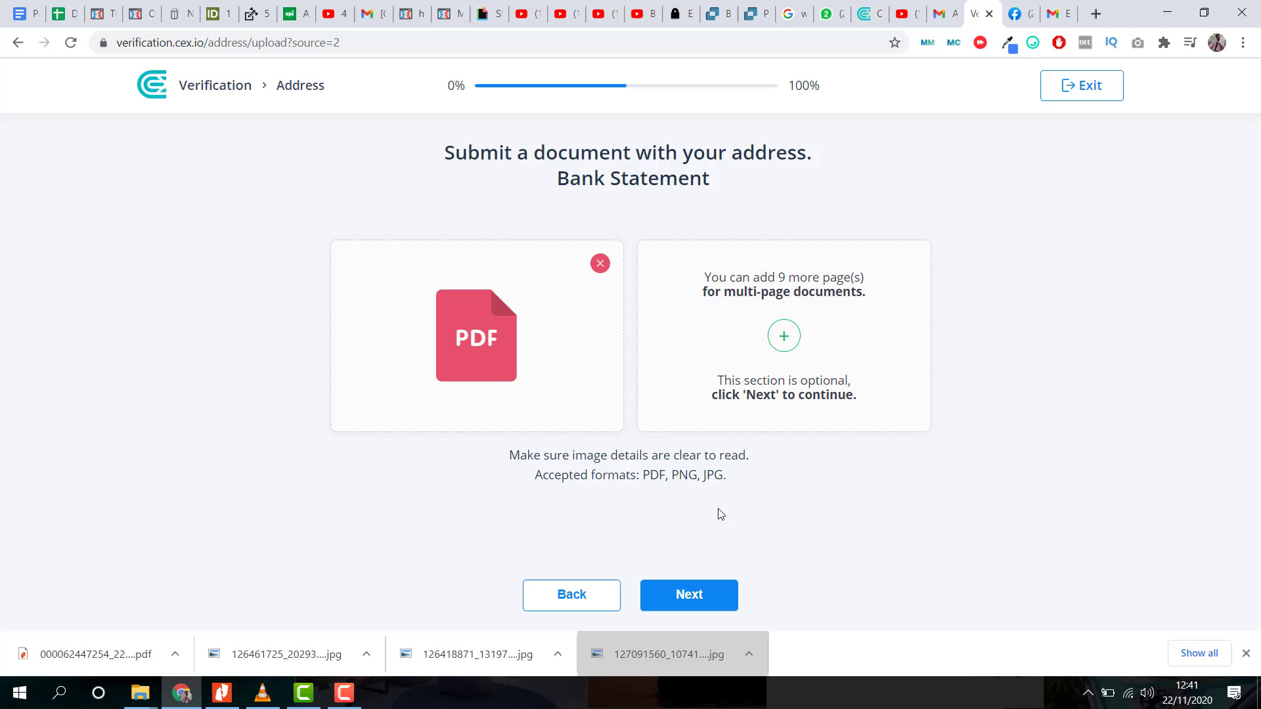
{"action": "left_click", "coordinate": [687, 592]}
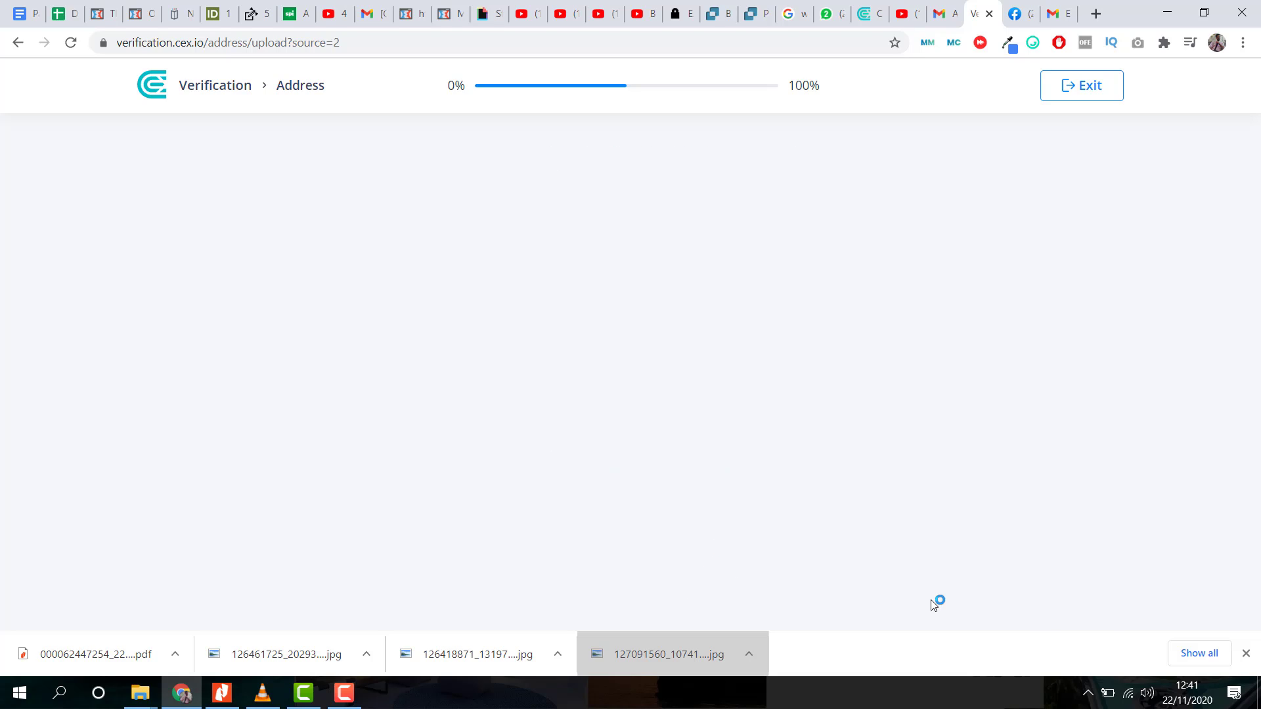
{"action": "left_click", "coordinate": [1246, 654]}
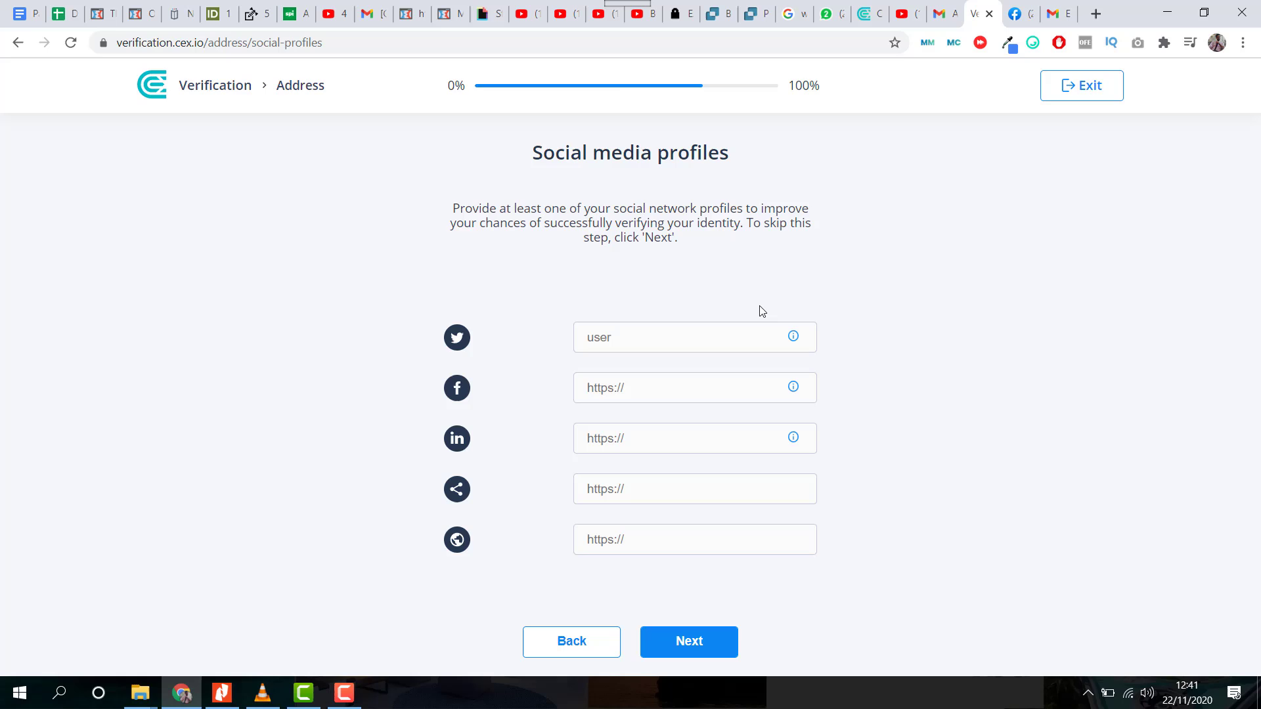
Step: Paste the Facebook profile URL into the Facebook field and submit the social media profiles
{"action": "key", "text": "ctrl+Tab"}
{"action": "left_click_drag", "start_coordinate": [303, 43], "coordinate": [154, 48]}
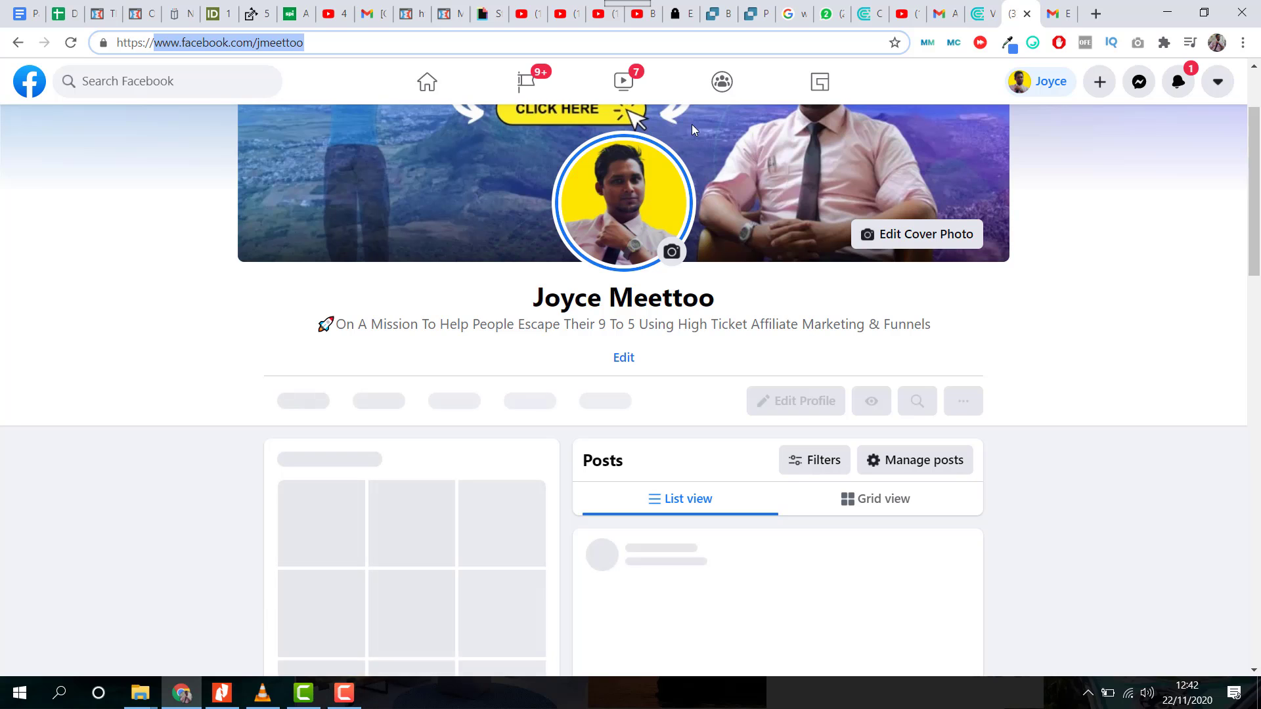
{"action": "left_click", "coordinate": [981, 13]}
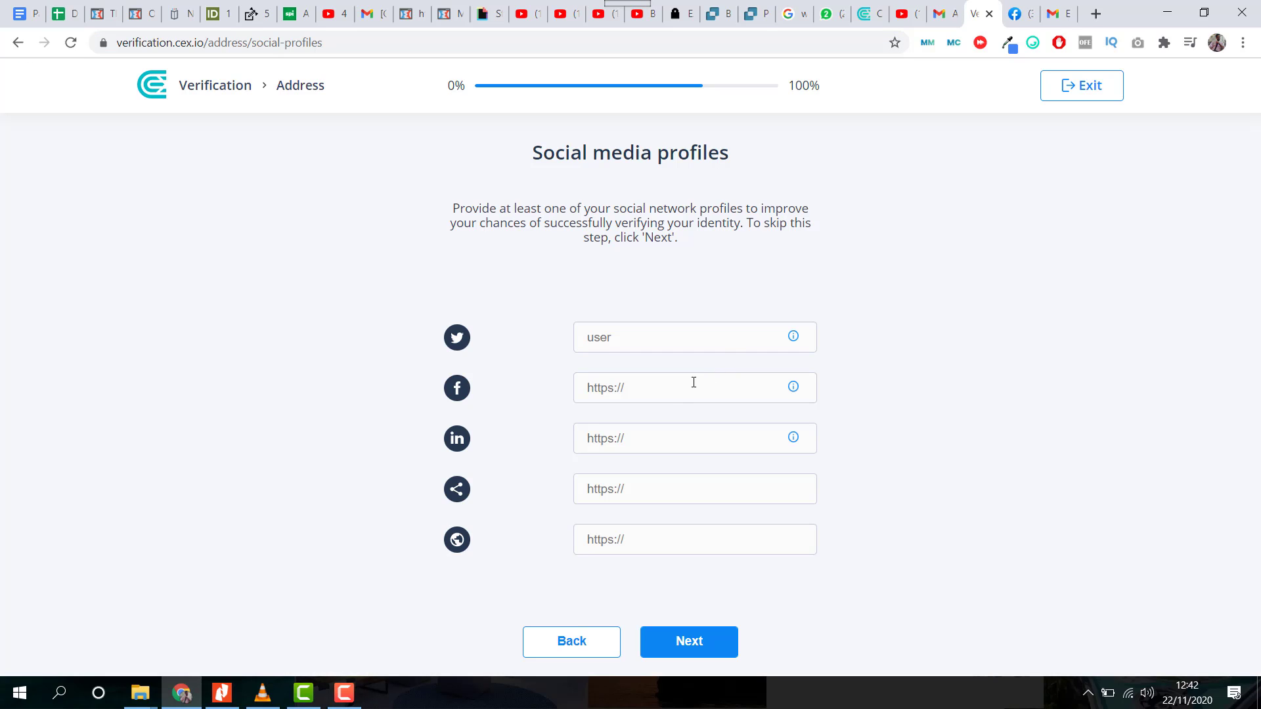
{"action": "left_click", "coordinate": [671, 396]}
{"action": "left_click", "coordinate": [1021, 13]}
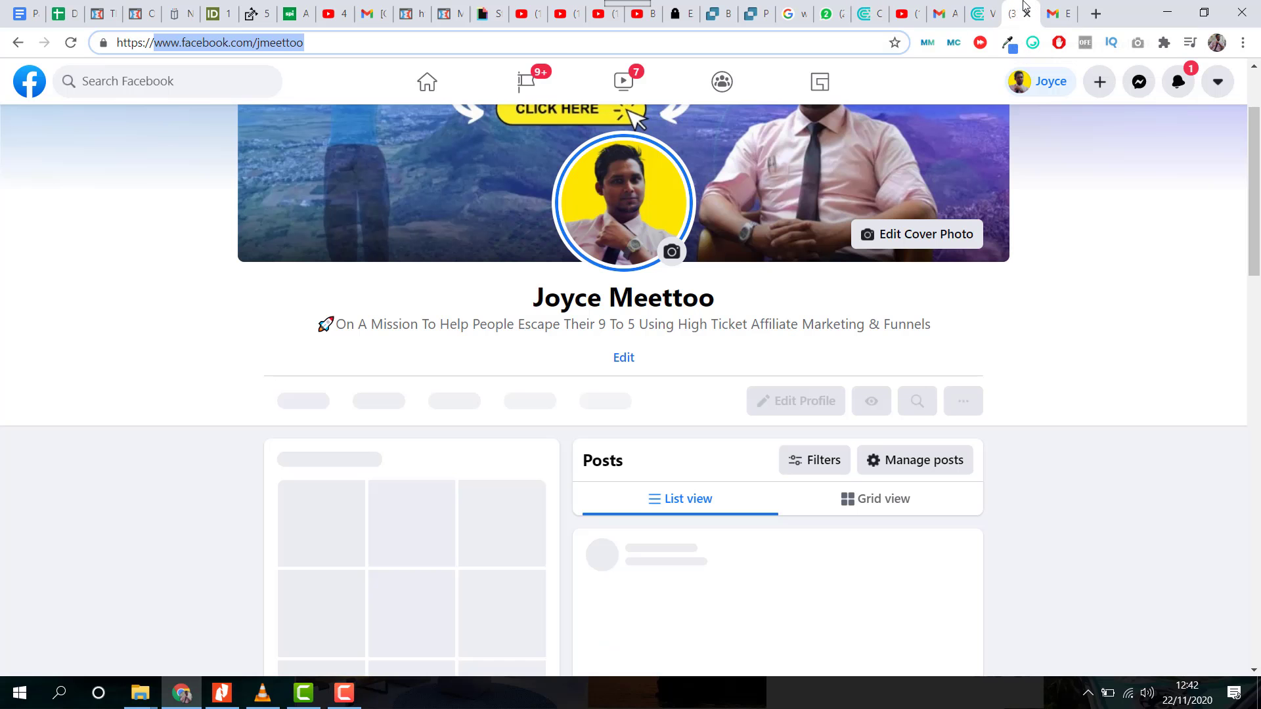
{"action": "key", "text": "ctrl+a"}
{"action": "key", "text": "ctrl+c"}
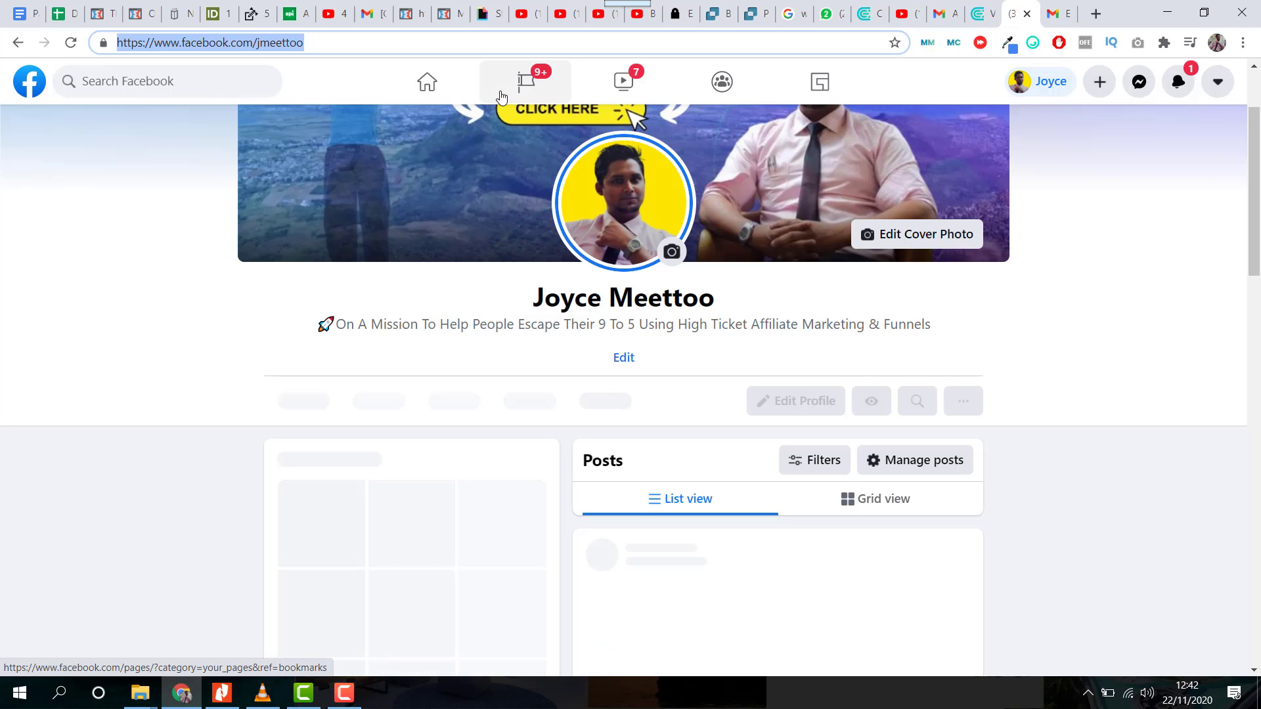
{"action": "left_click", "coordinate": [983, 14]}
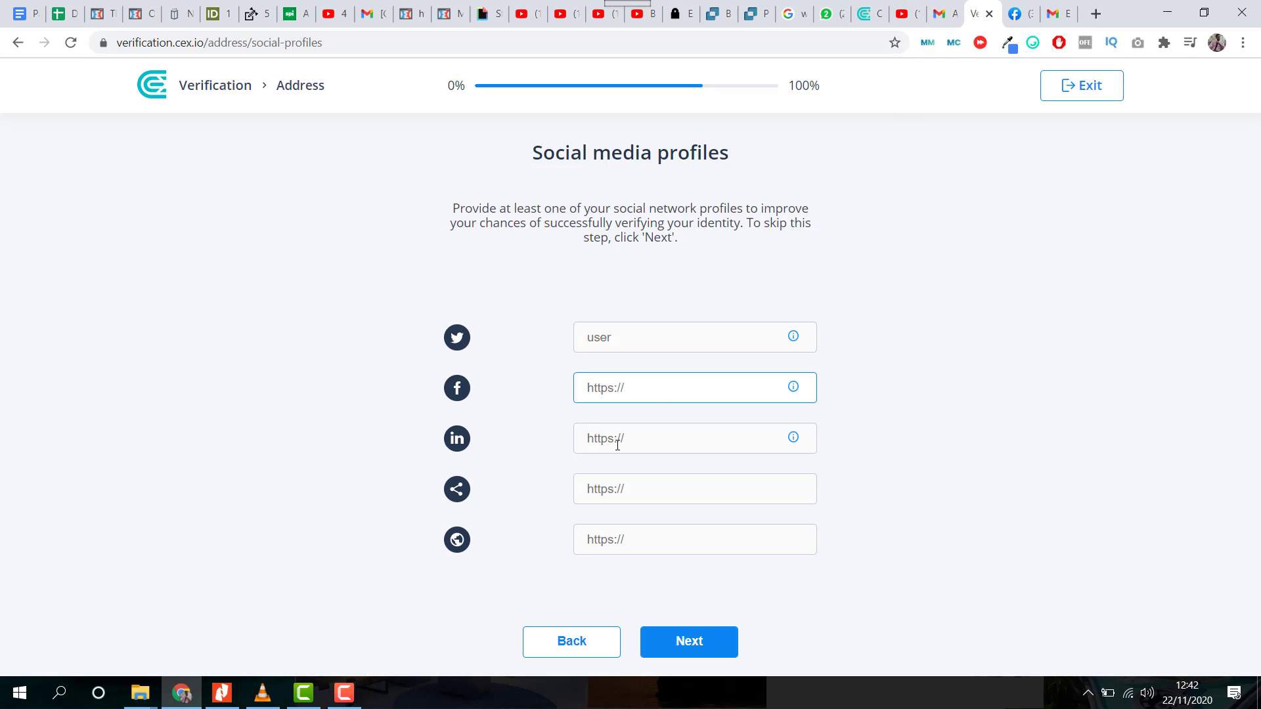
{"action": "key", "text": "ctrl+v"}
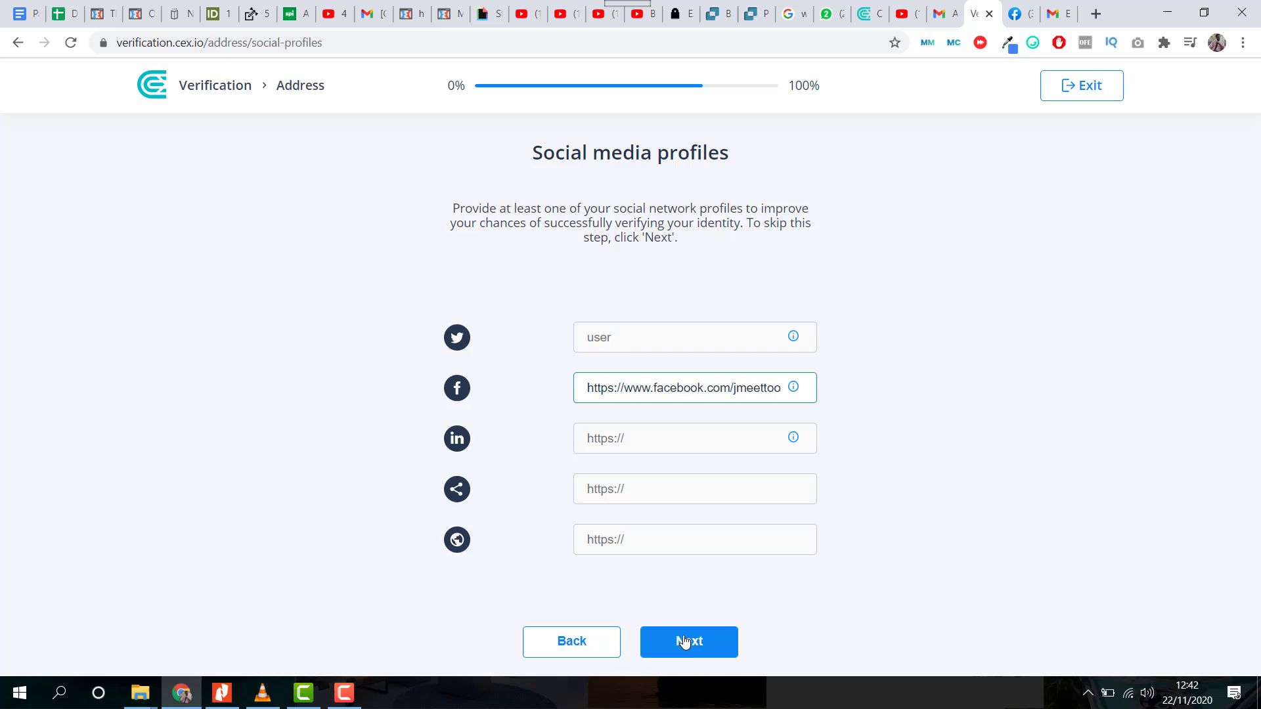
{"action": "left_click", "coordinate": [689, 646]}
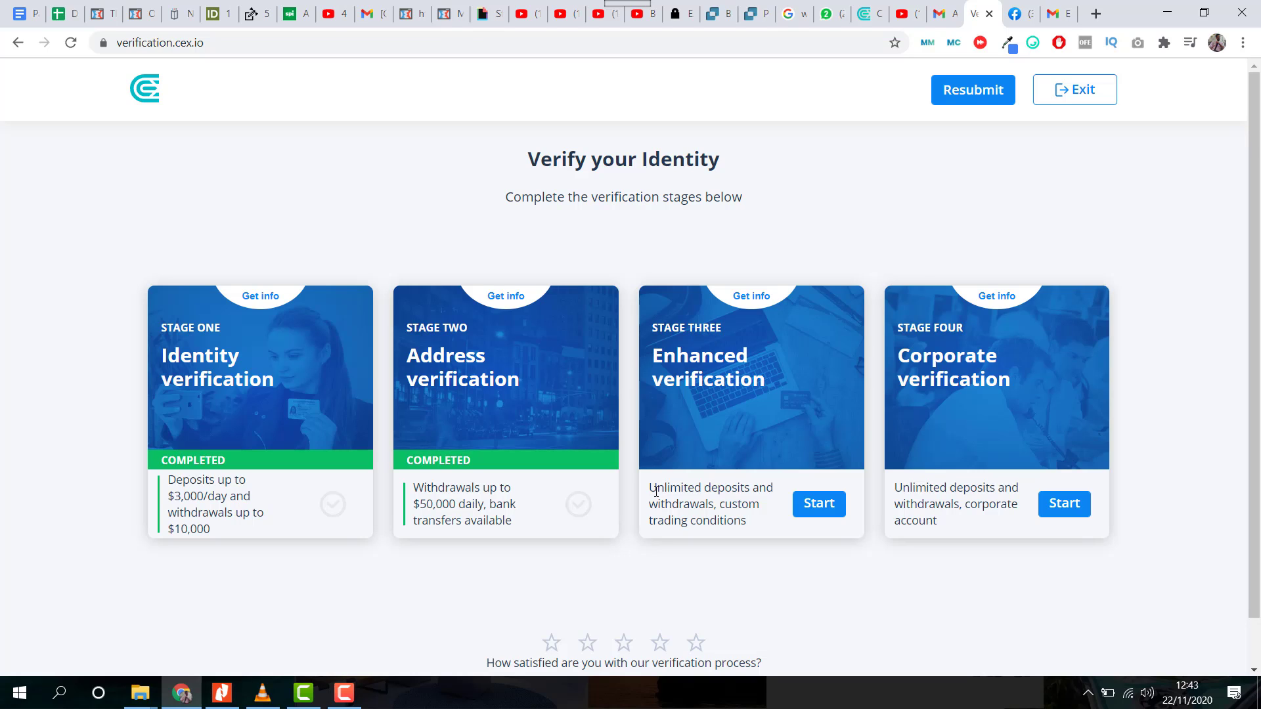
Step: Start Stage Three Enhanced verification, opening the Employment status form with Mauritius tax residence
{"action": "mouse_move", "coordinate": [656, 491]}
{"action": "left_mouse_down"}
{"action": "mouse_move", "coordinate": [759, 508]}
{"action": "mouse_move", "coordinate": [747, 531]}
{"action": "left_mouse_up"}
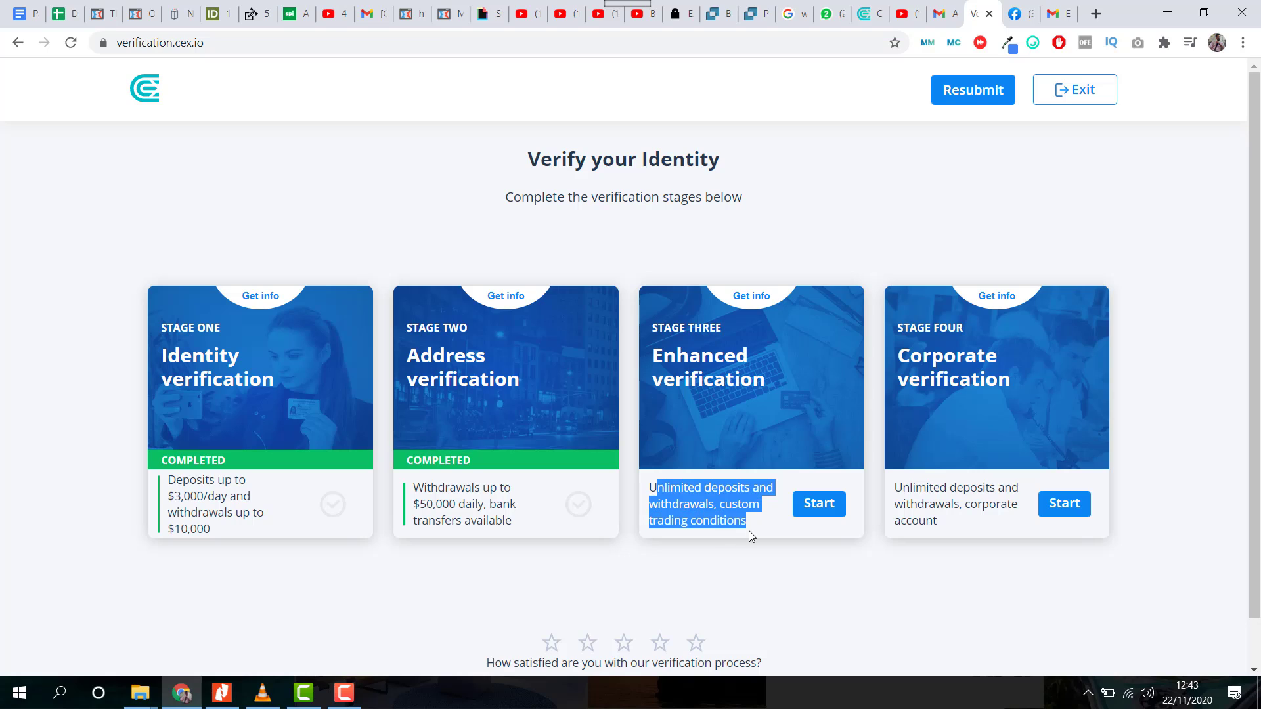
{"action": "left_click", "coordinate": [749, 531]}
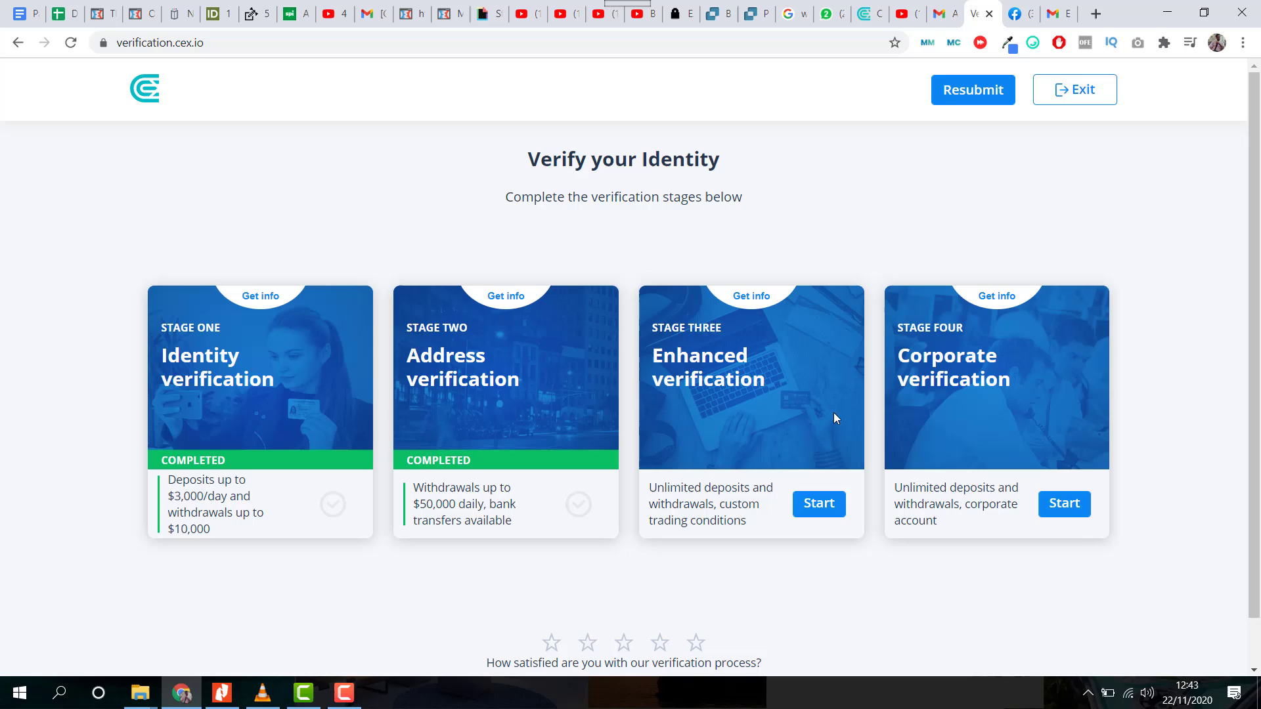
{"action": "left_click", "coordinate": [820, 505]}
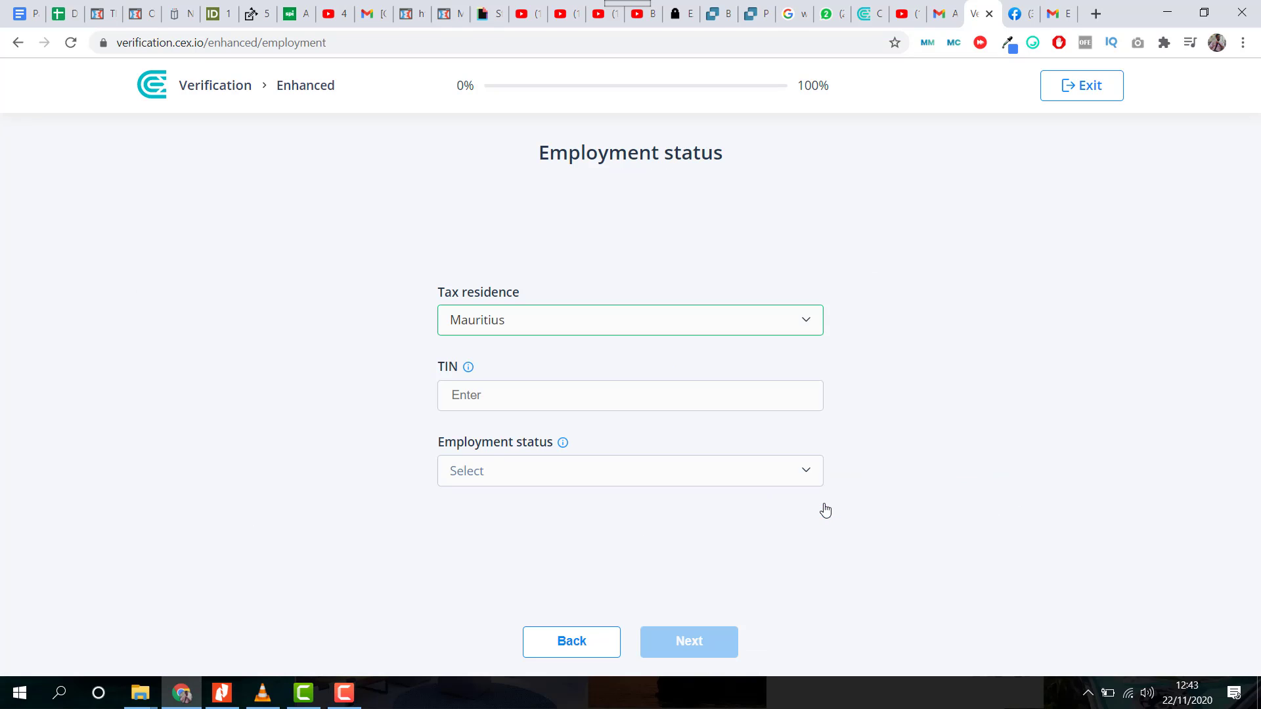
Step: Enter the TIN and set status to Self-employed with Other Employment business type
{"action": "left_click", "coordinate": [688, 399]}
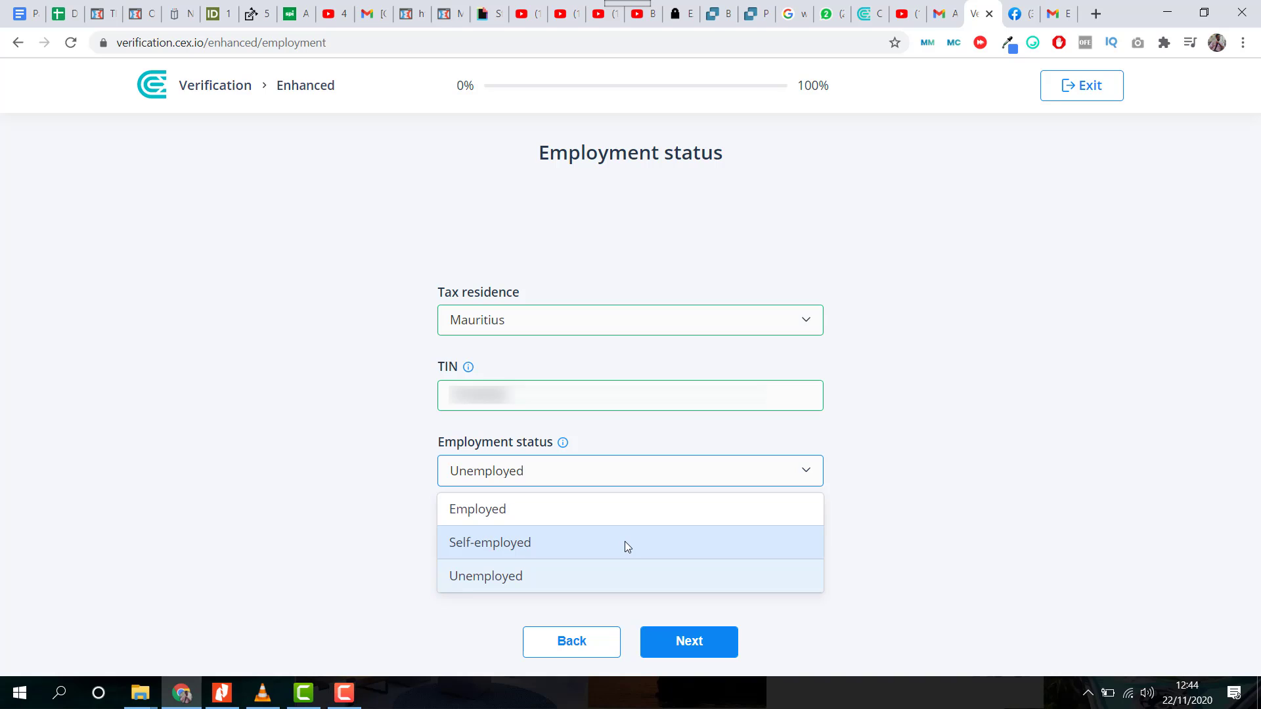
{"action": "left_click", "coordinate": [624, 541]}
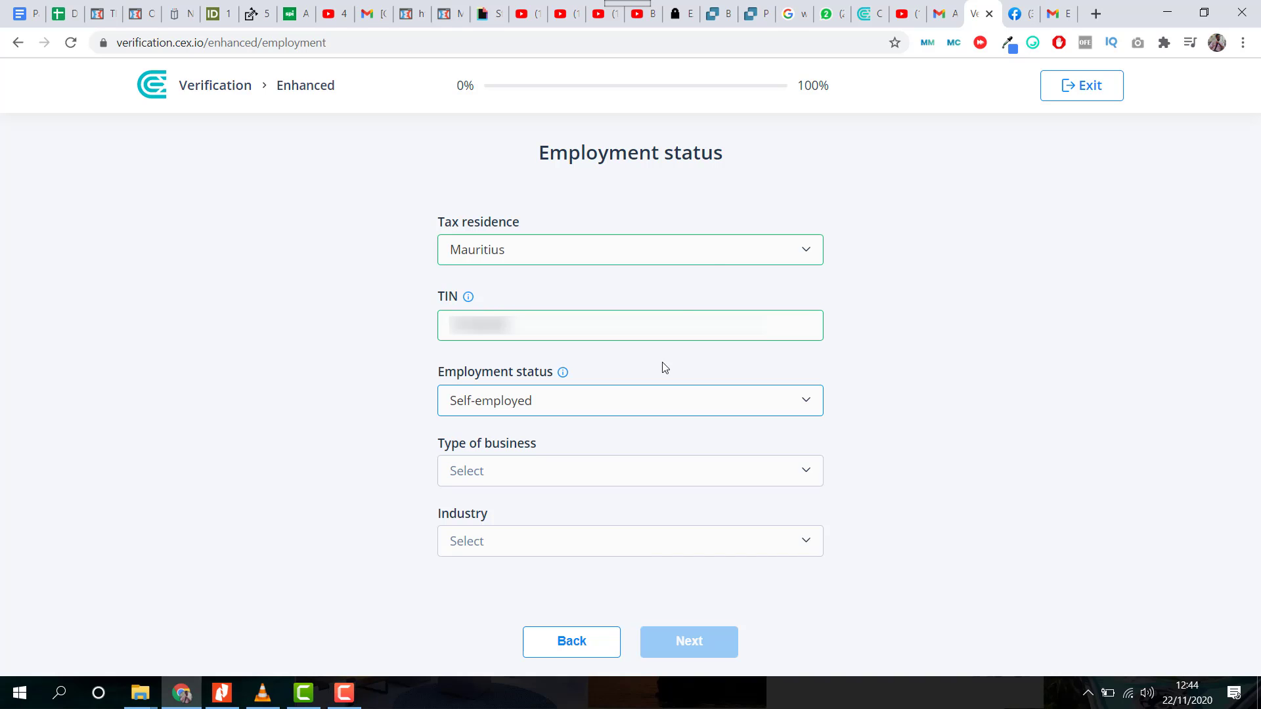
{"action": "left_click", "coordinate": [641, 481]}
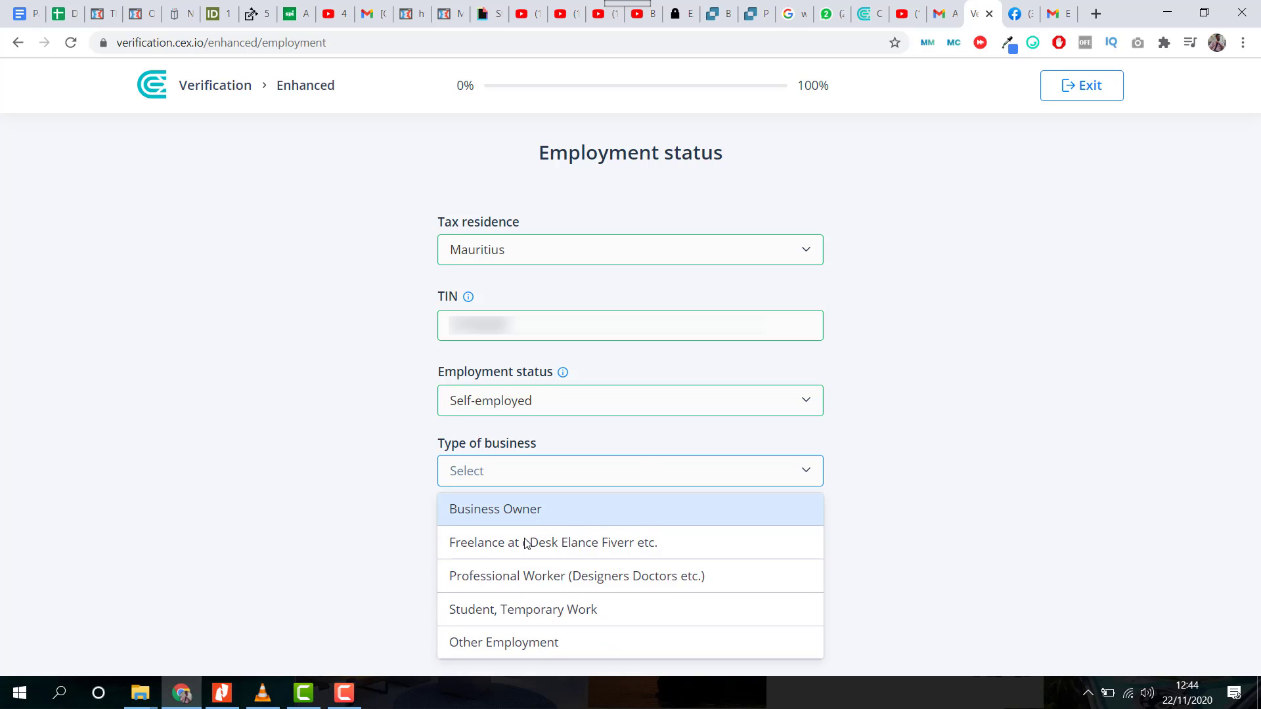
{"action": "left_click", "coordinate": [513, 644]}
Step: Describe the business as 'Marketing Consultant' and set the industry to Marketing
{"action": "type", "text": "Mae"}
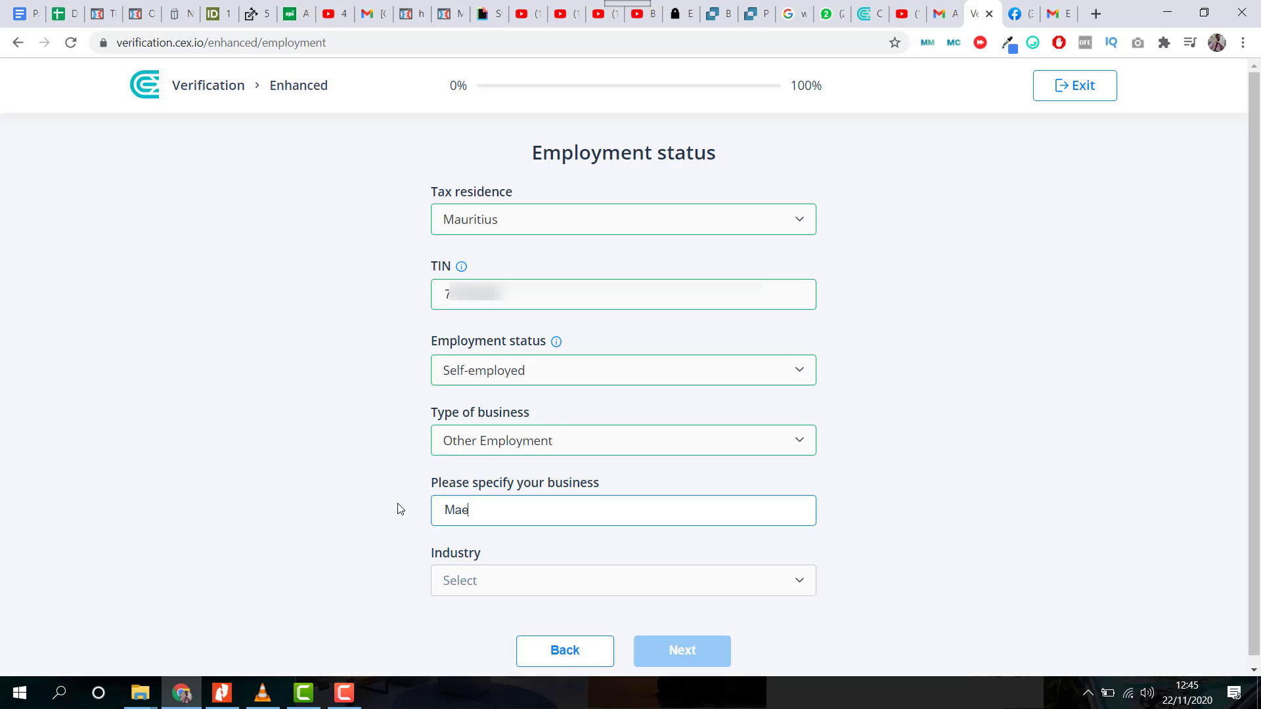
{"action": "key", "text": "BackSpace"}
{"action": "type", "text": "rke"}
{"action": "type", "text": "ting "}
{"action": "type", "text": "Con"}
{"action": "type", "text": "sulta"}
{"action": "type", "text": "nt"}
{"action": "left_click", "coordinate": [604, 593]}
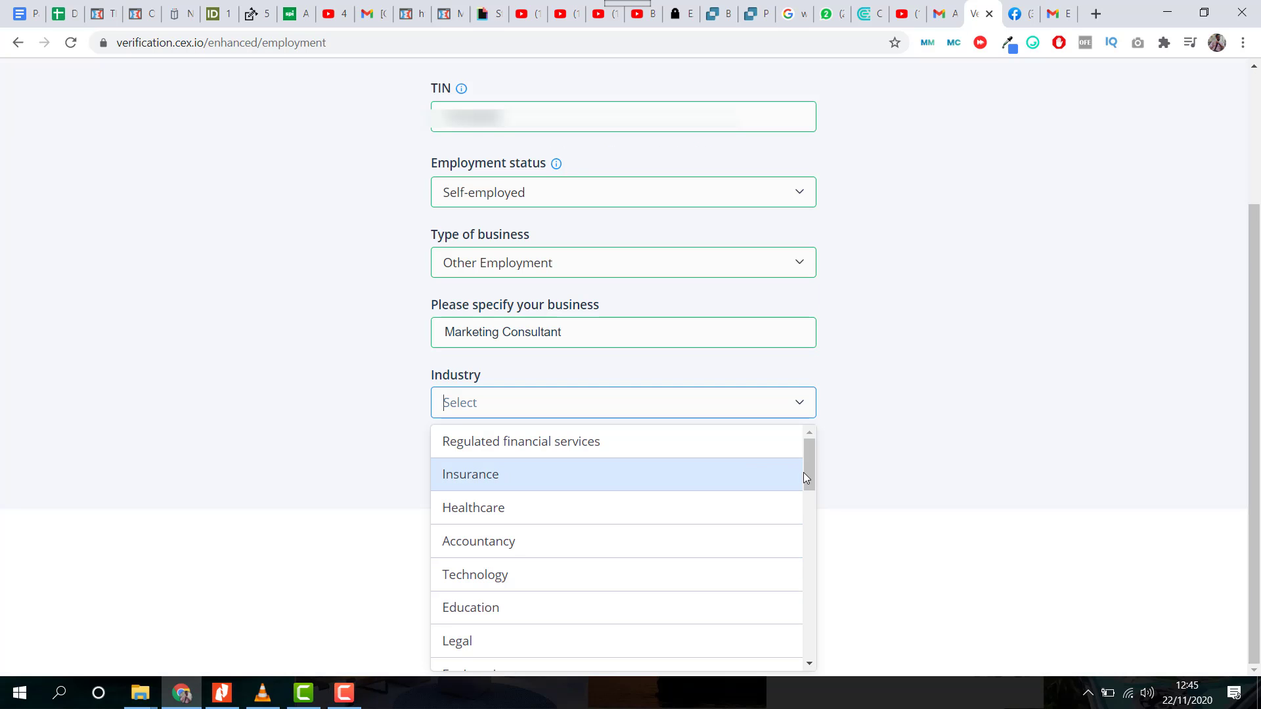
{"action": "left_click_drag", "start_coordinate": [807, 462], "coordinate": [813, 522]}
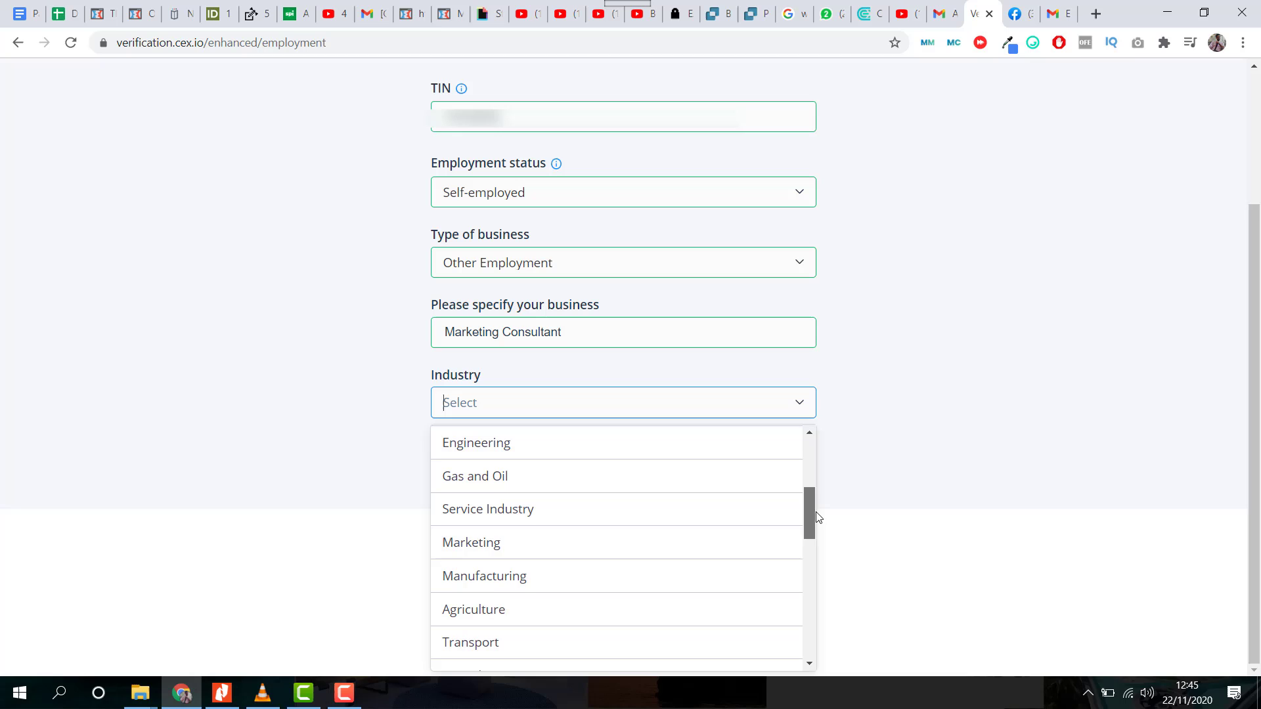
{"action": "left_click", "coordinate": [641, 549]}
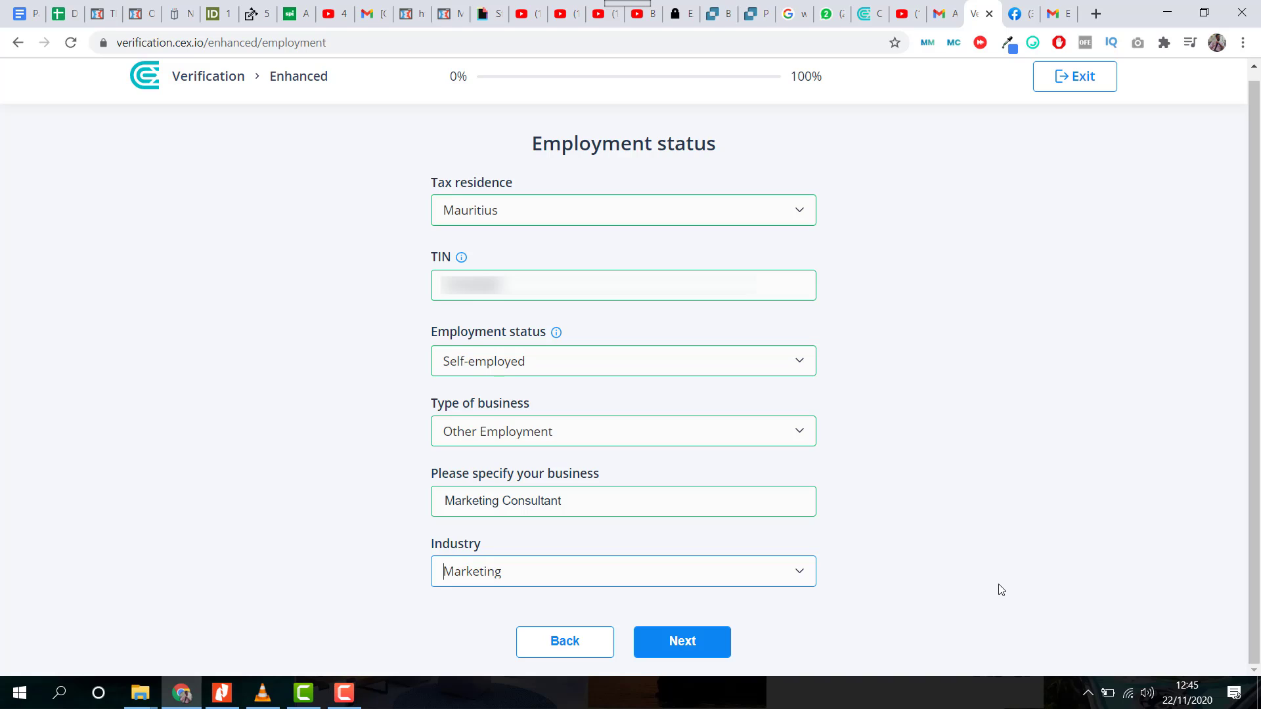
Step: Declare monthly income below $1,000 with Savings as the source of fiat funds
{"action": "left_click", "coordinate": [664, 648]}
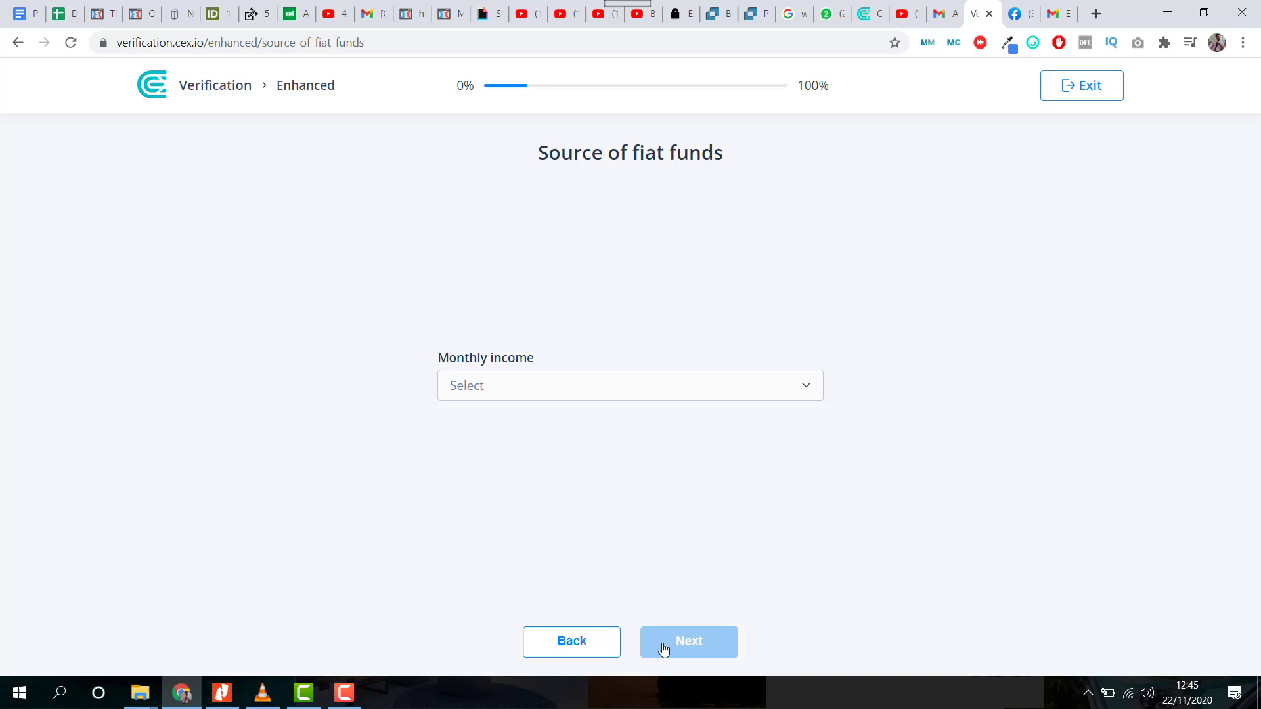
{"action": "left_click", "coordinate": [777, 387]}
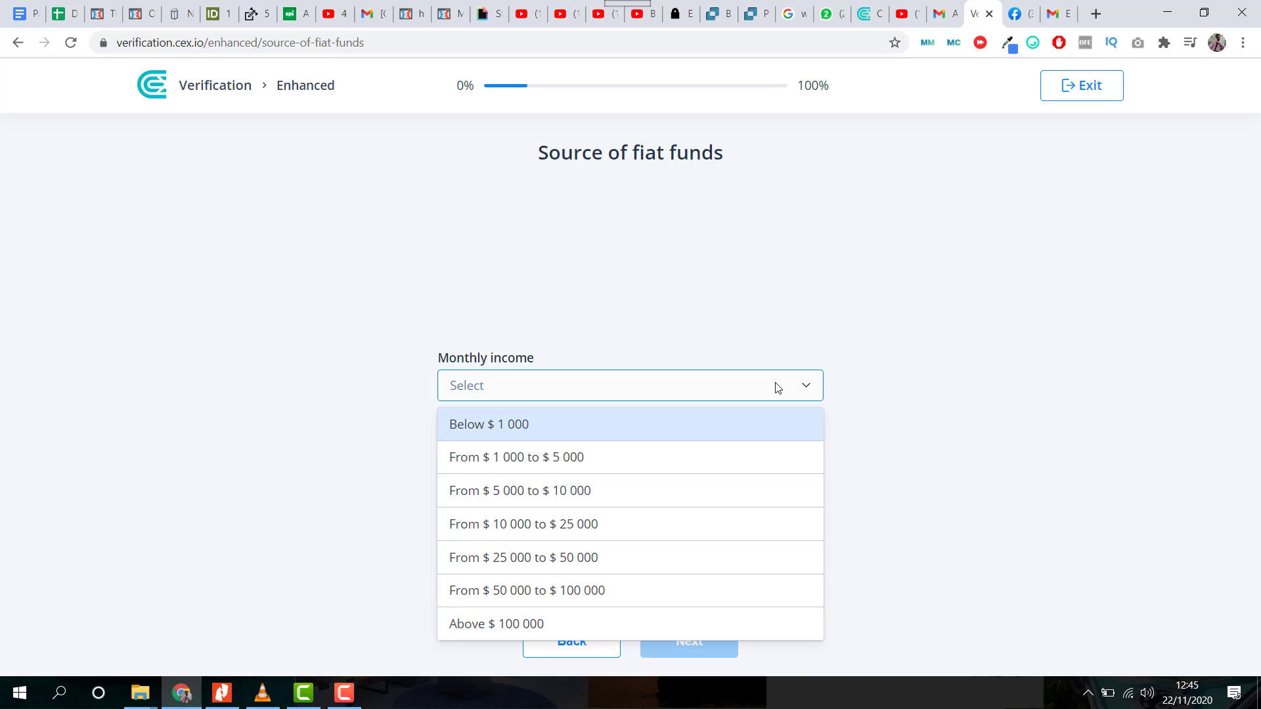
{"action": "left_click", "coordinate": [666, 429]}
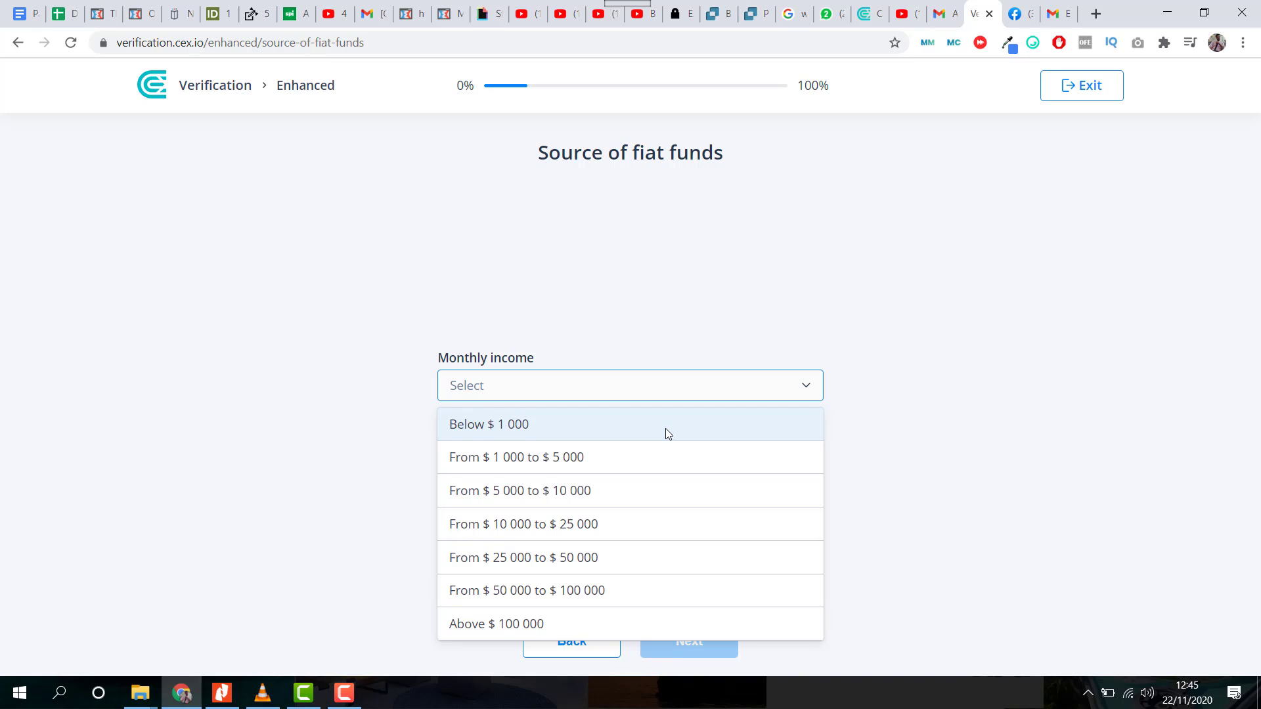
{"action": "left_click", "coordinate": [736, 428]}
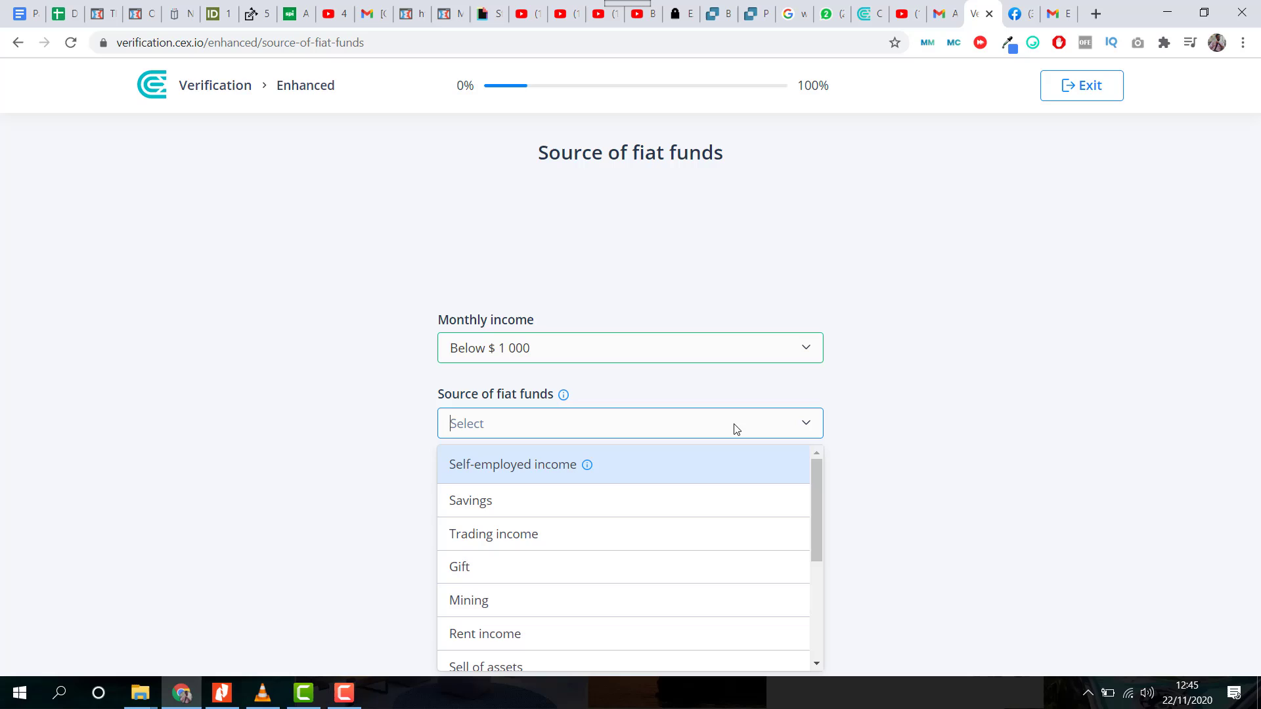
{"action": "left_click", "coordinate": [692, 499]}
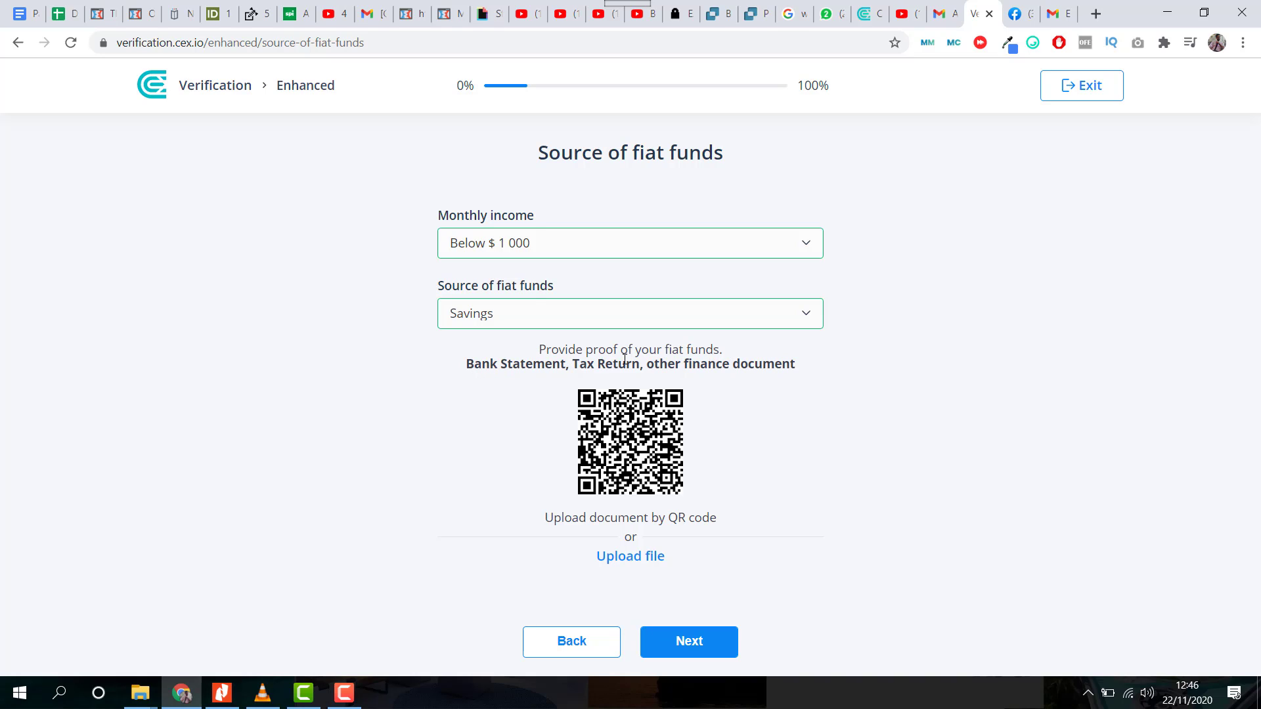
Step: Upload a PDF as proof of savings and continue to the crypto funds page
{"action": "left_click", "coordinate": [642, 558]}
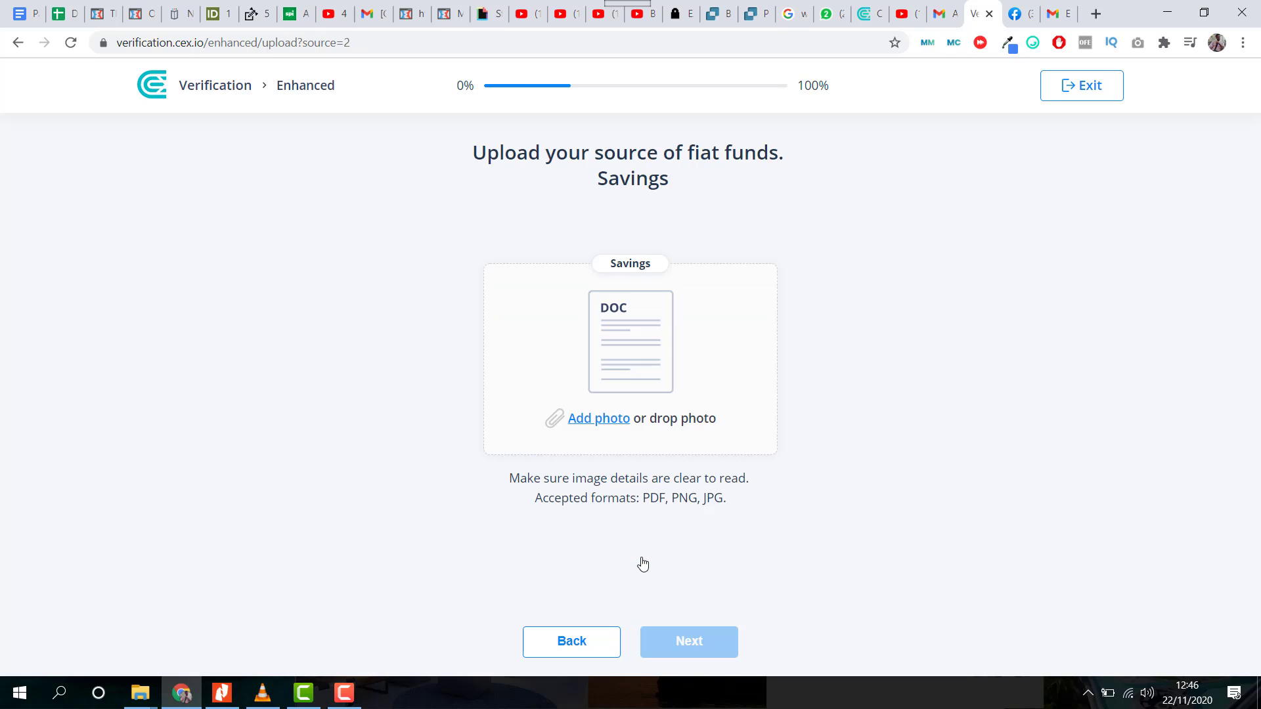
{"action": "left_click", "coordinate": [596, 418]}
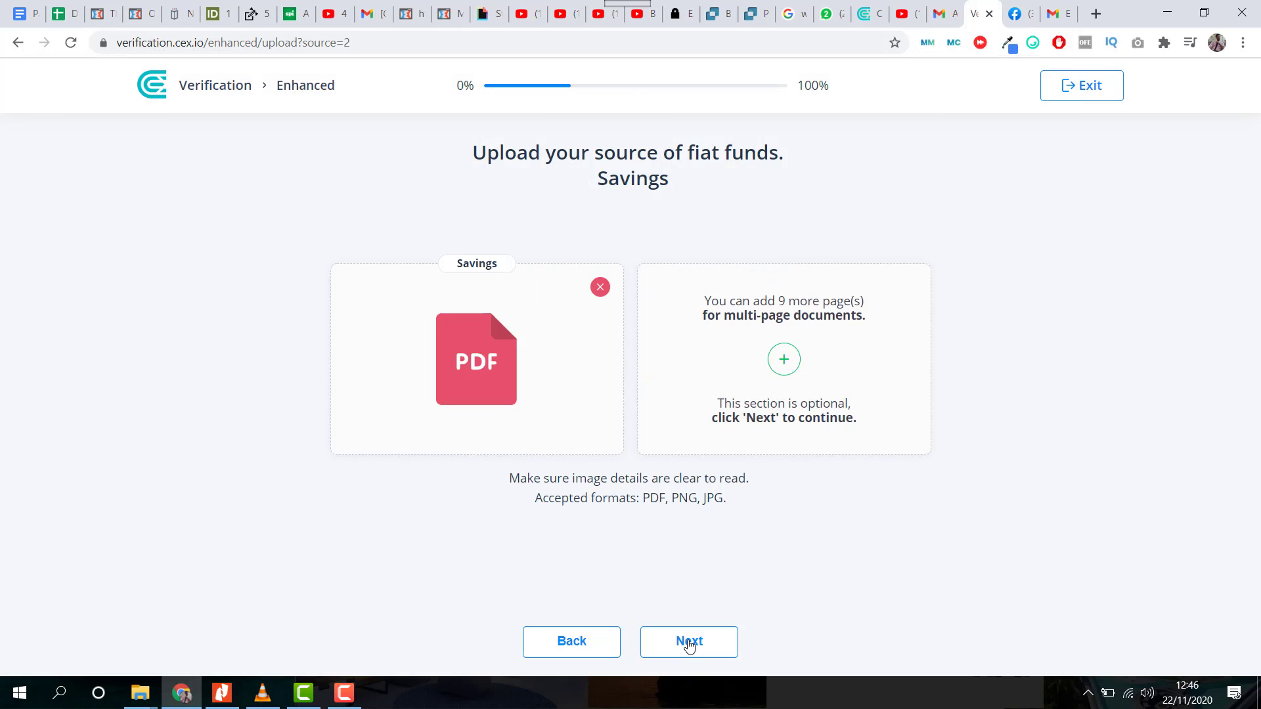
{"action": "left_click", "coordinate": [689, 645]}
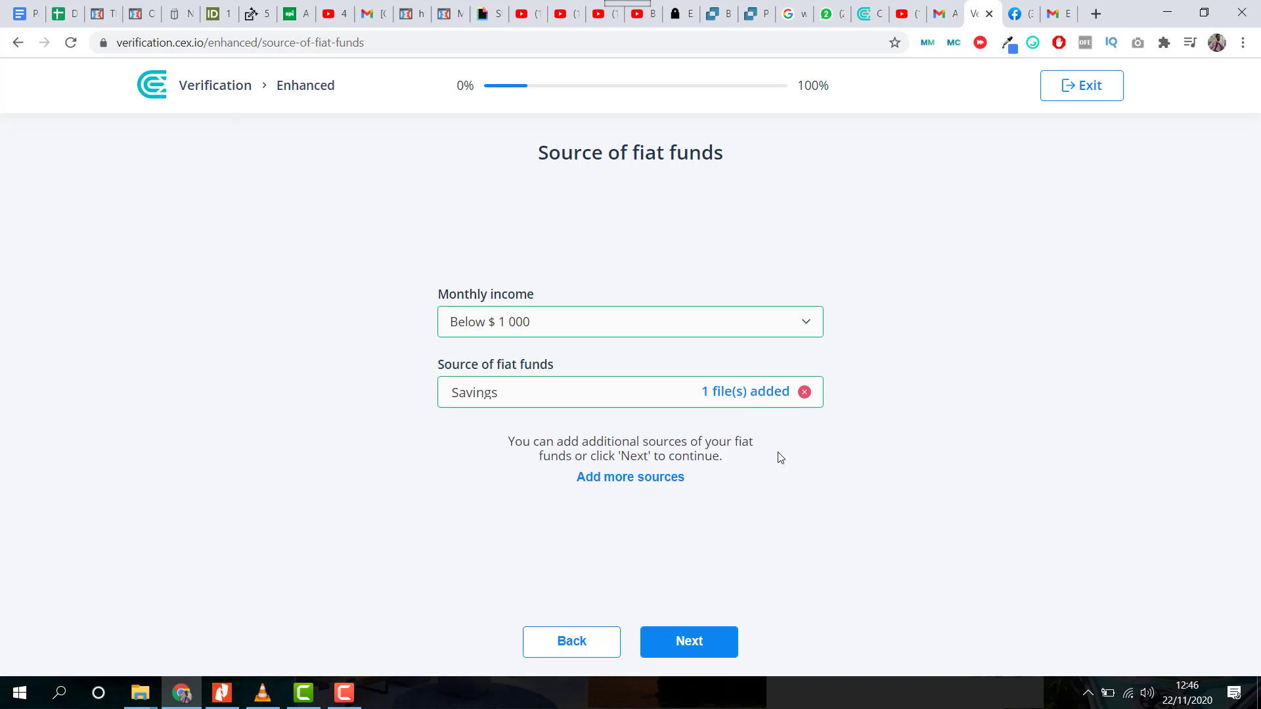
{"action": "left_click", "coordinate": [687, 648]}
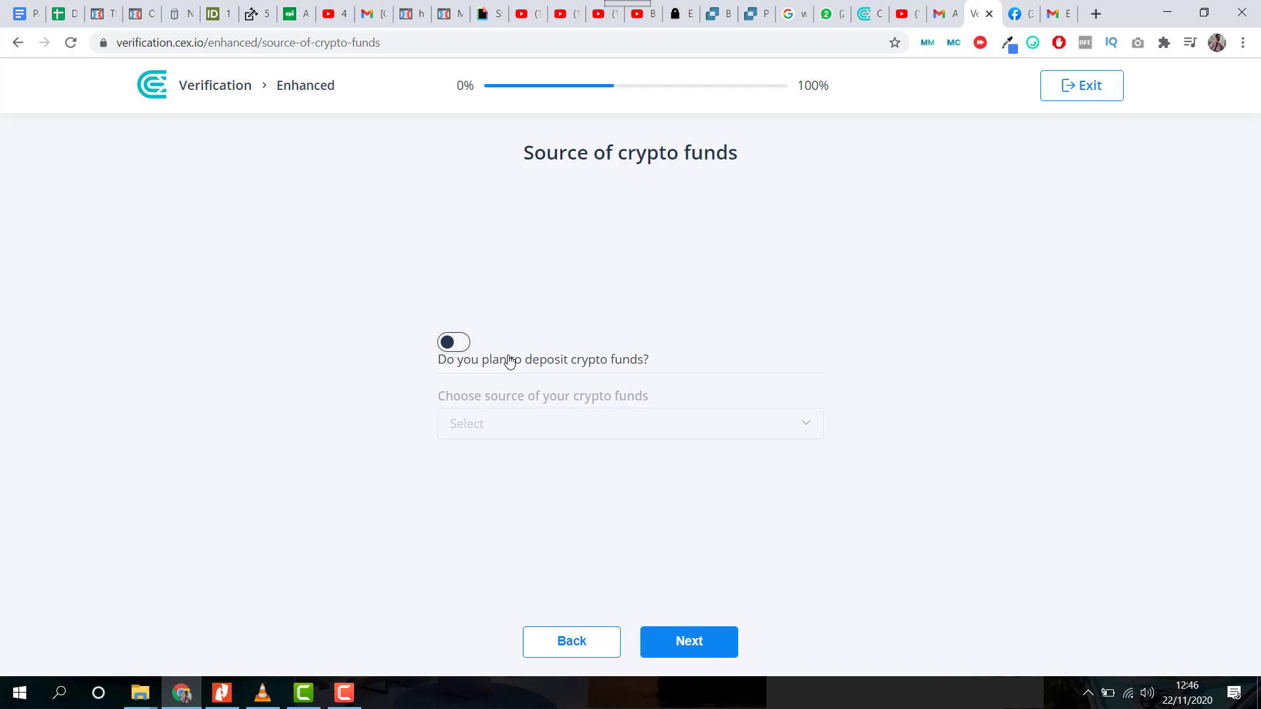
Step: Declare crypto deposits as Purchased with 'Trading' as the source of purchase, and submit
{"action": "left_click", "coordinate": [462, 345]}
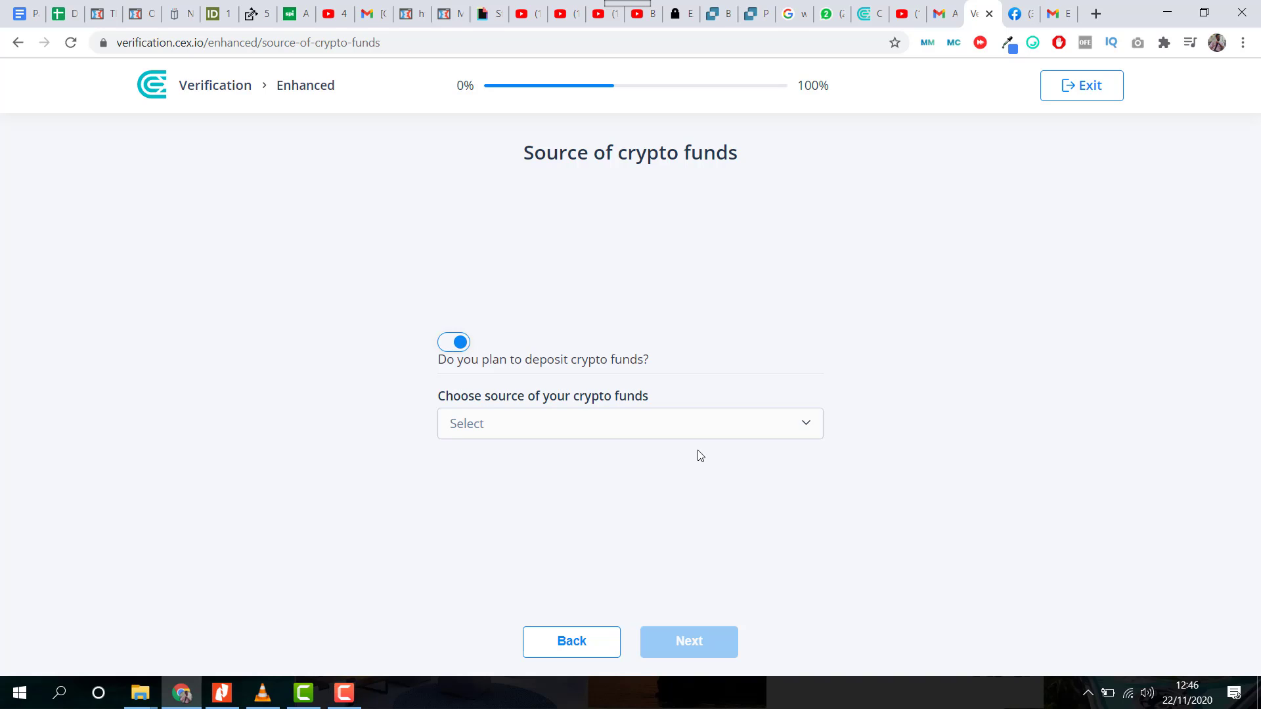
{"action": "left_click", "coordinate": [779, 424]}
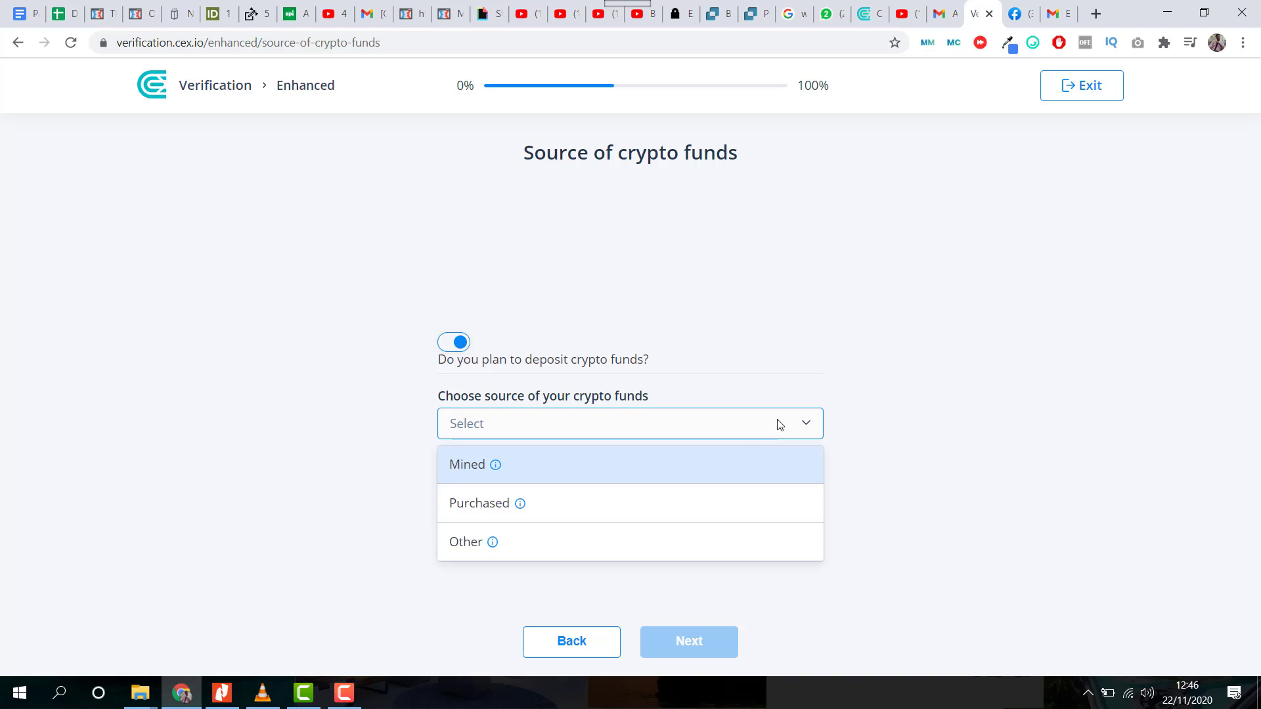
{"action": "left_click", "coordinate": [651, 502]}
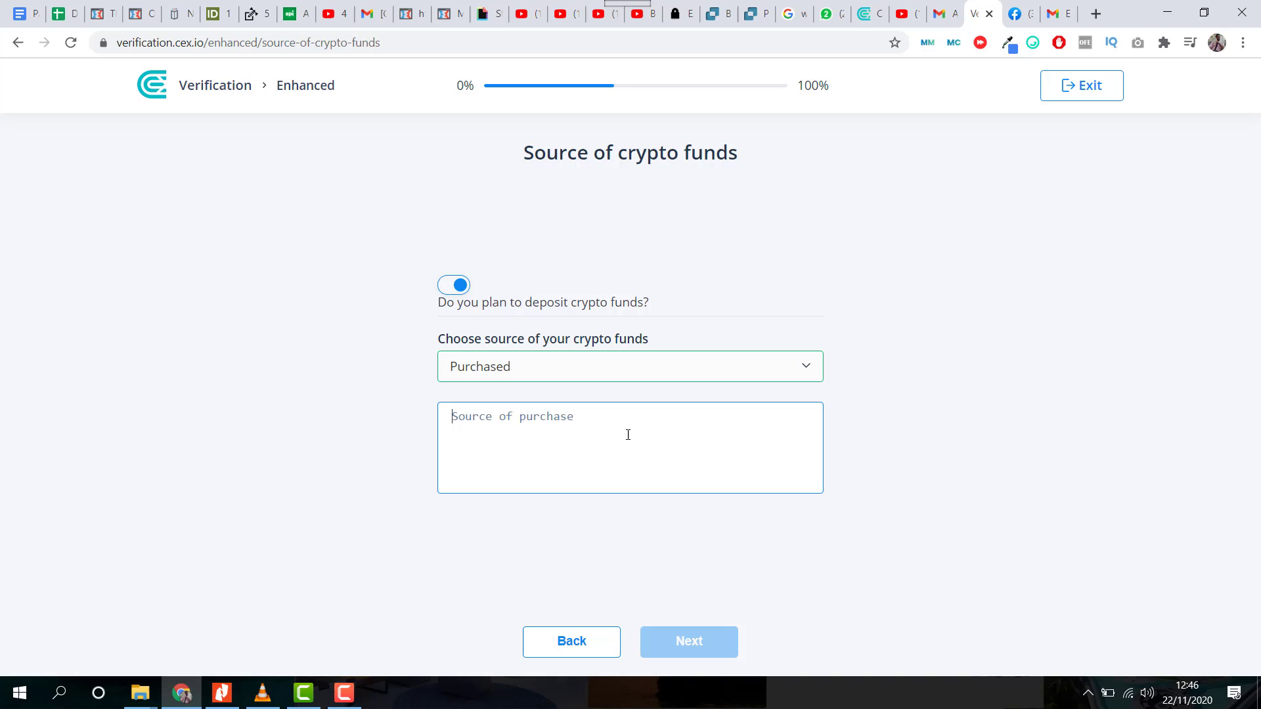
{"action": "type", "text": "Trad"}
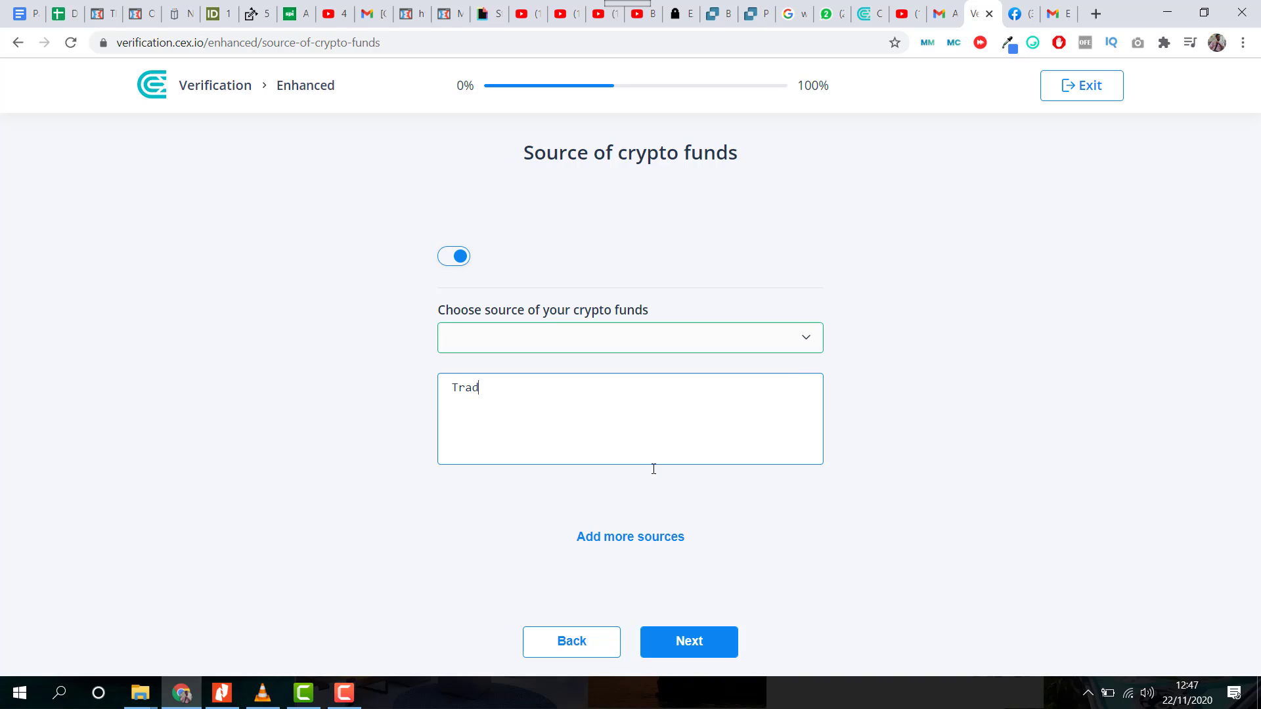
{"action": "type", "text": "ing"}
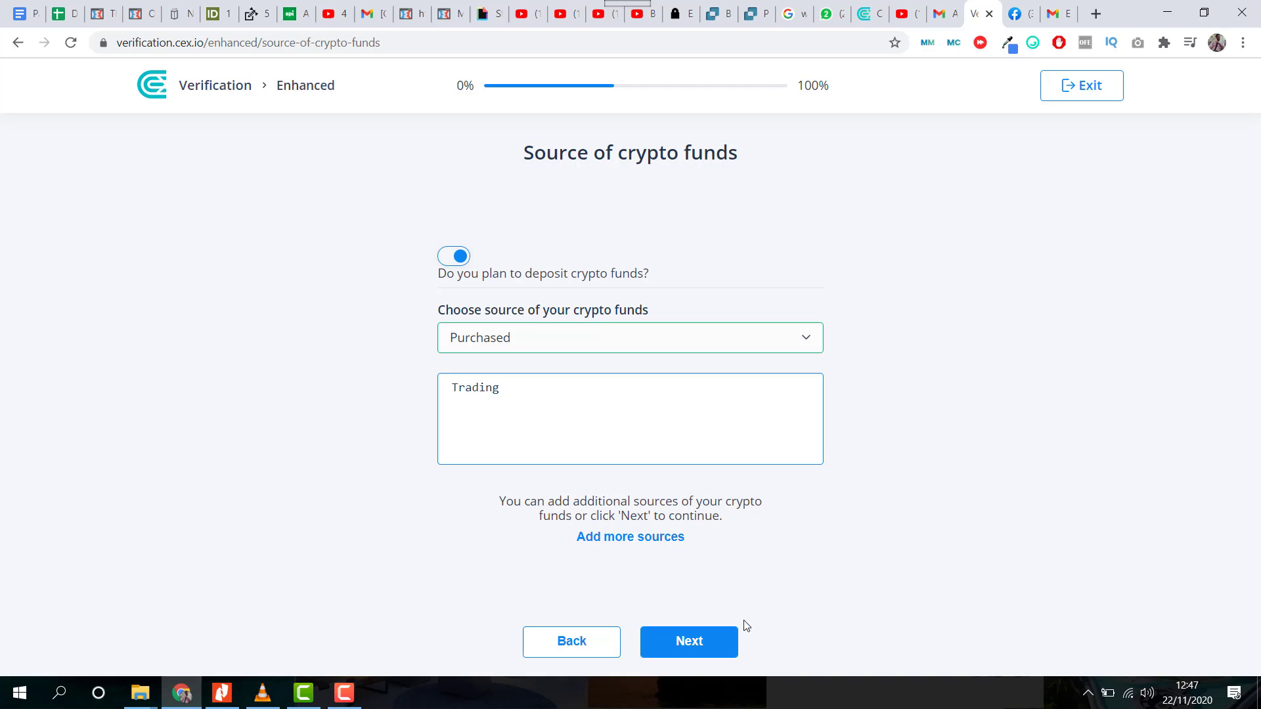
{"action": "left_click", "coordinate": [699, 643]}
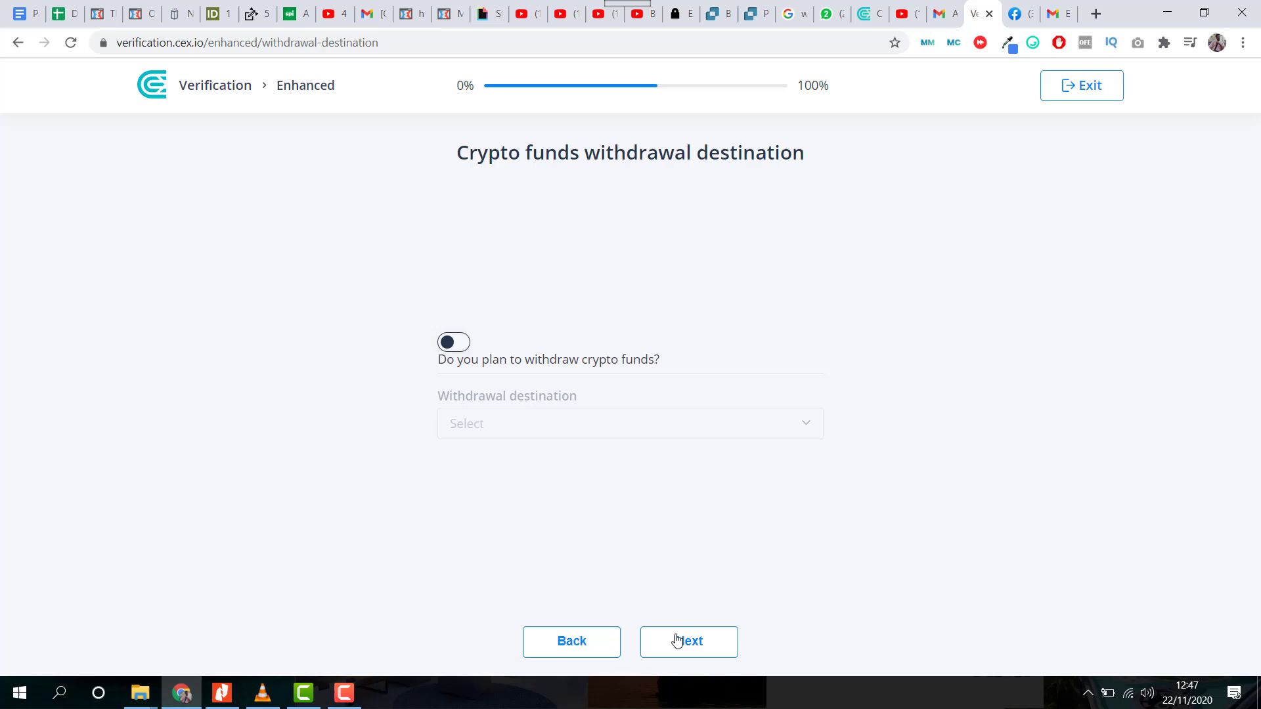
Step: Enable crypto withdrawals with Own wallet as the destination and submit
{"action": "left_click", "coordinate": [676, 640]}
{"action": "left_click", "coordinate": [587, 648]}
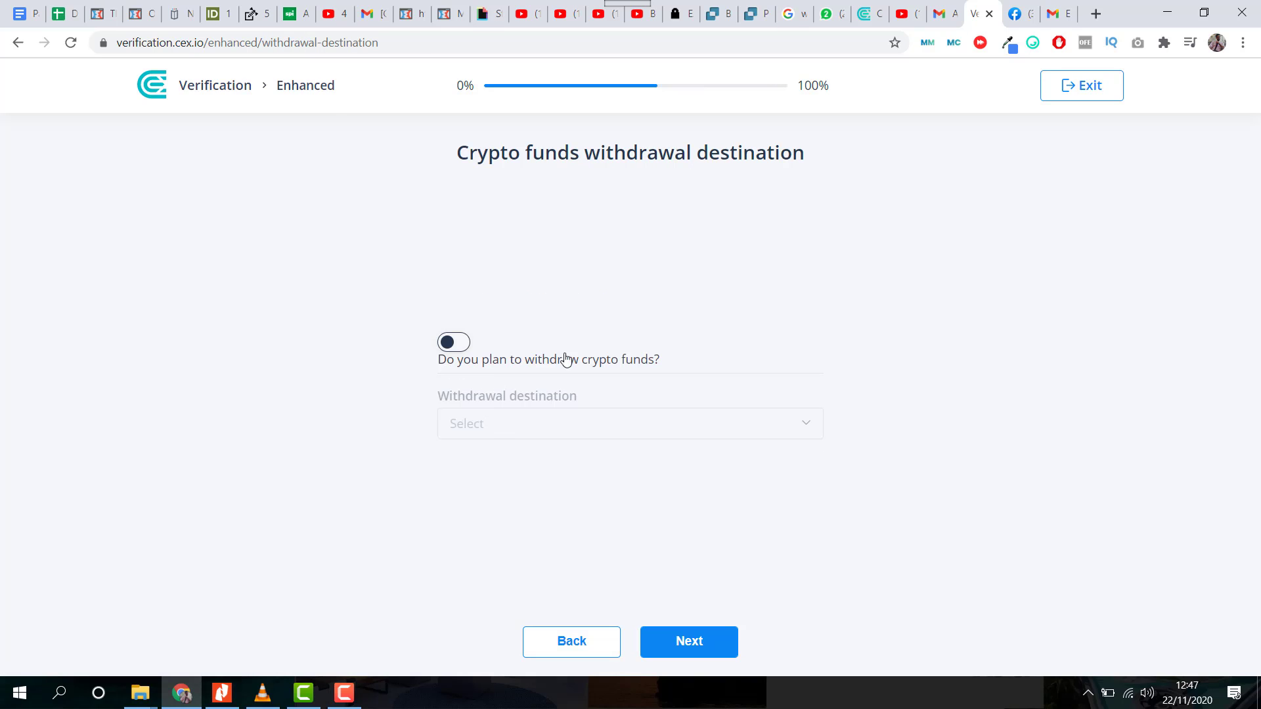
{"action": "left_click", "coordinate": [456, 346]}
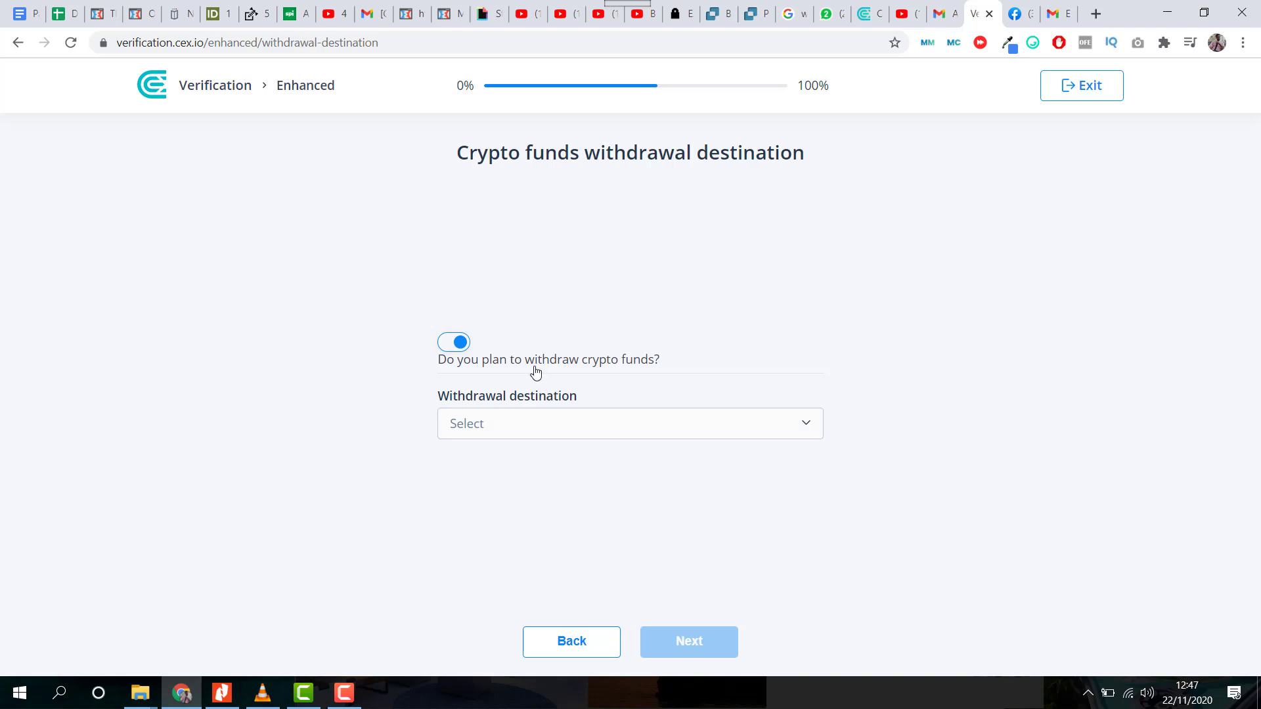
{"action": "left_click", "coordinate": [806, 434]}
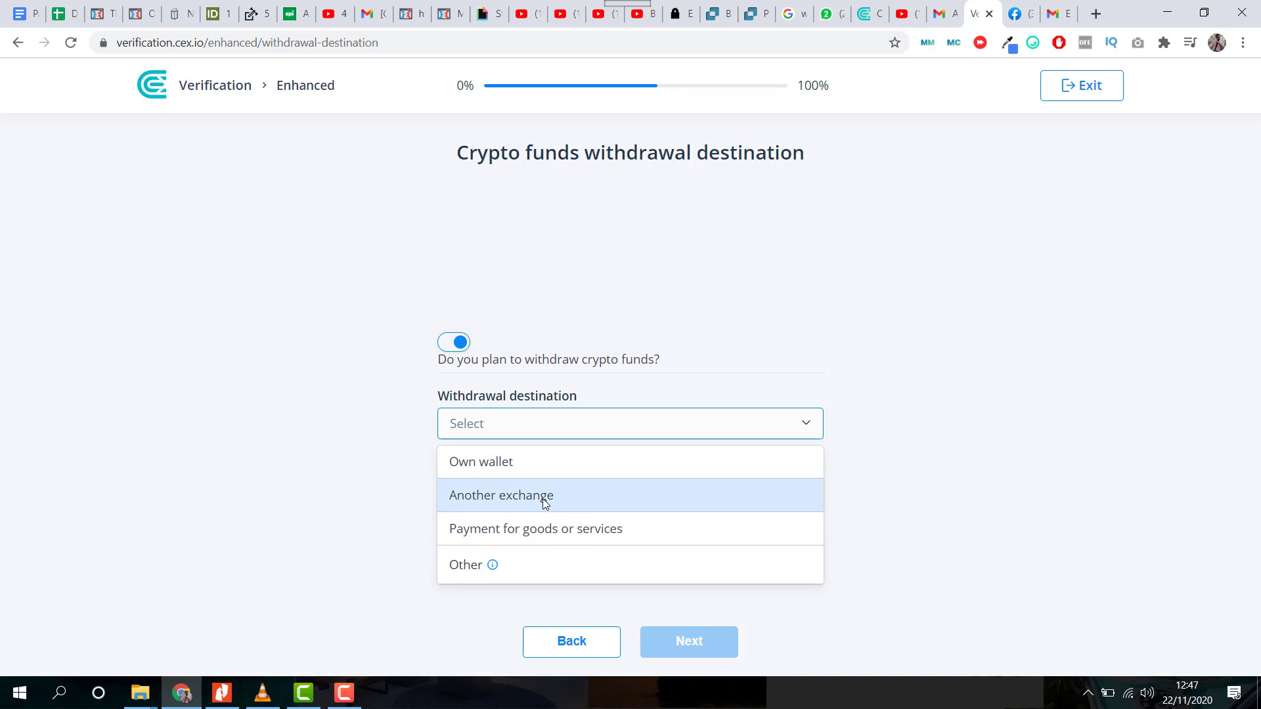
{"action": "left_click", "coordinate": [504, 464]}
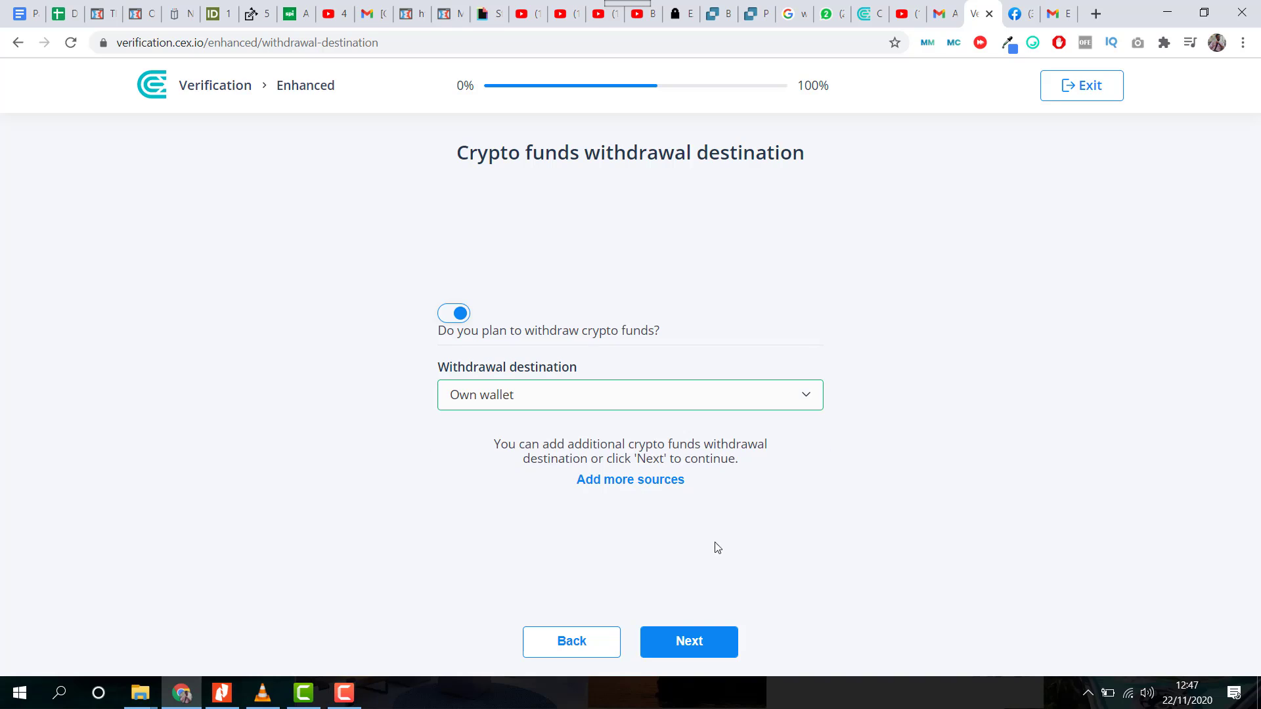
{"action": "left_click", "coordinate": [688, 634]}
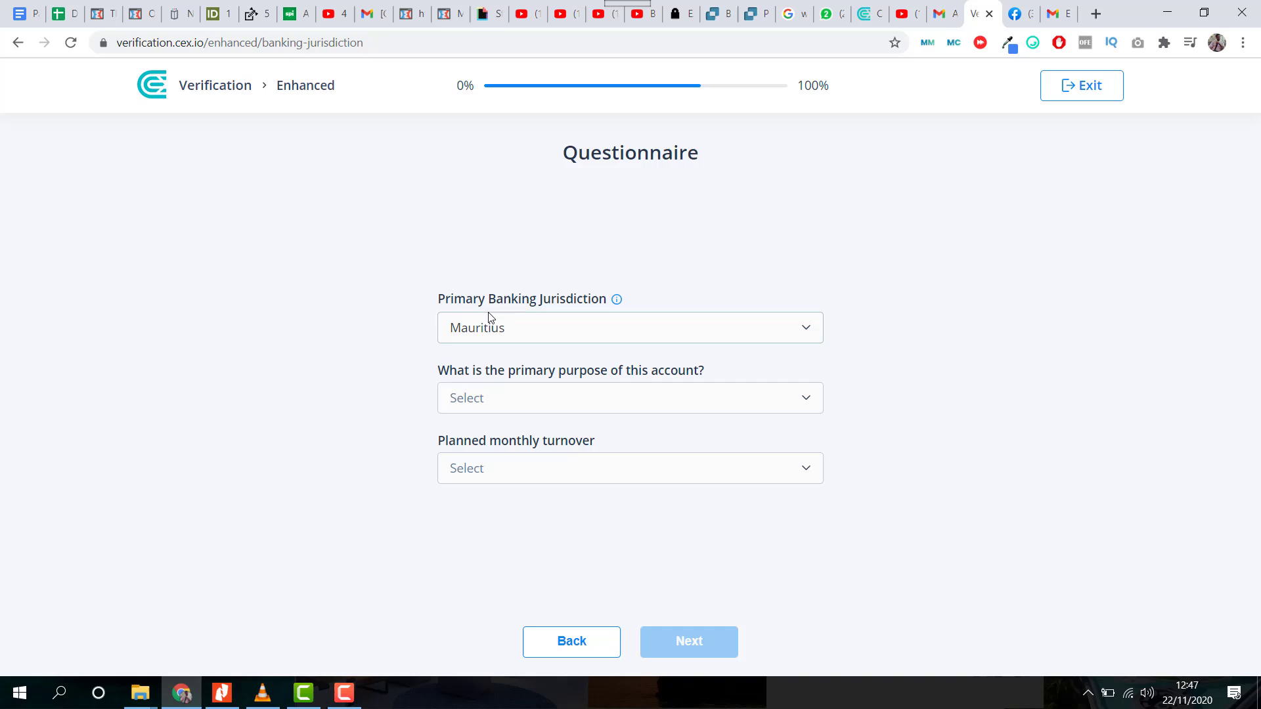
Step: Set the account purpose to Investment/Savings, replacing an initial Trading pick
{"action": "left_click", "coordinate": [801, 403]}
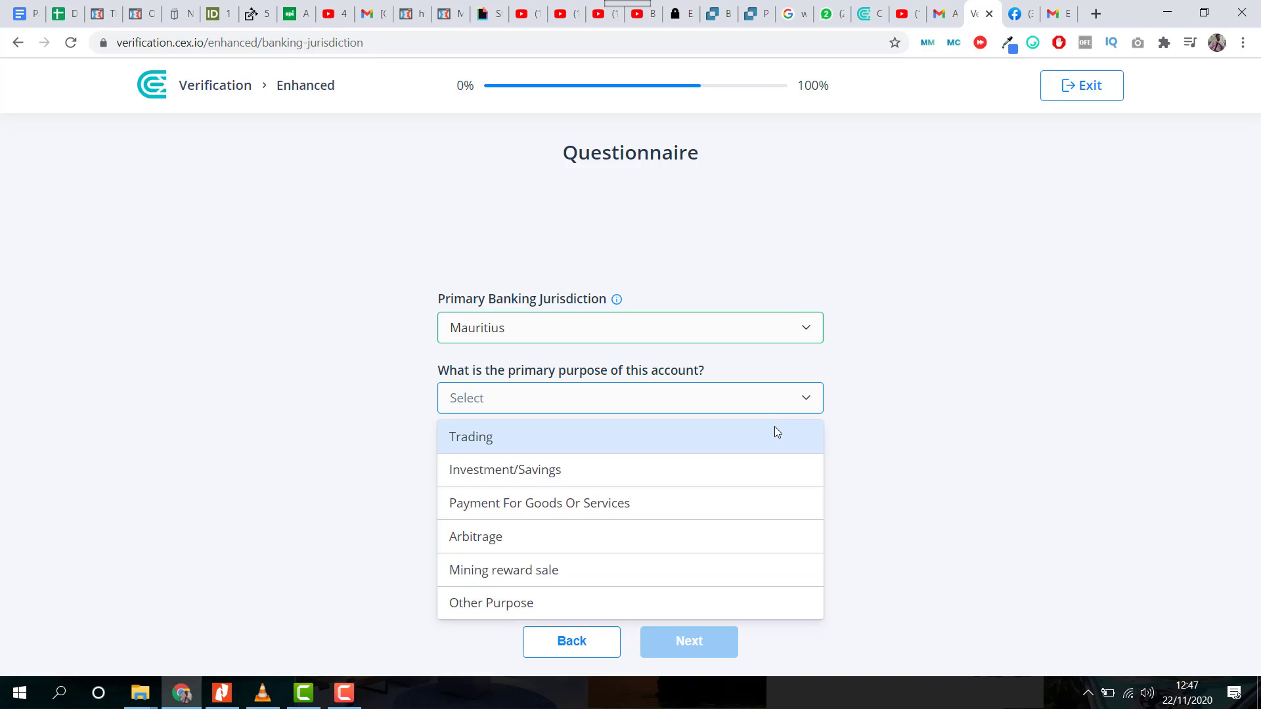
{"action": "left_click", "coordinate": [742, 439]}
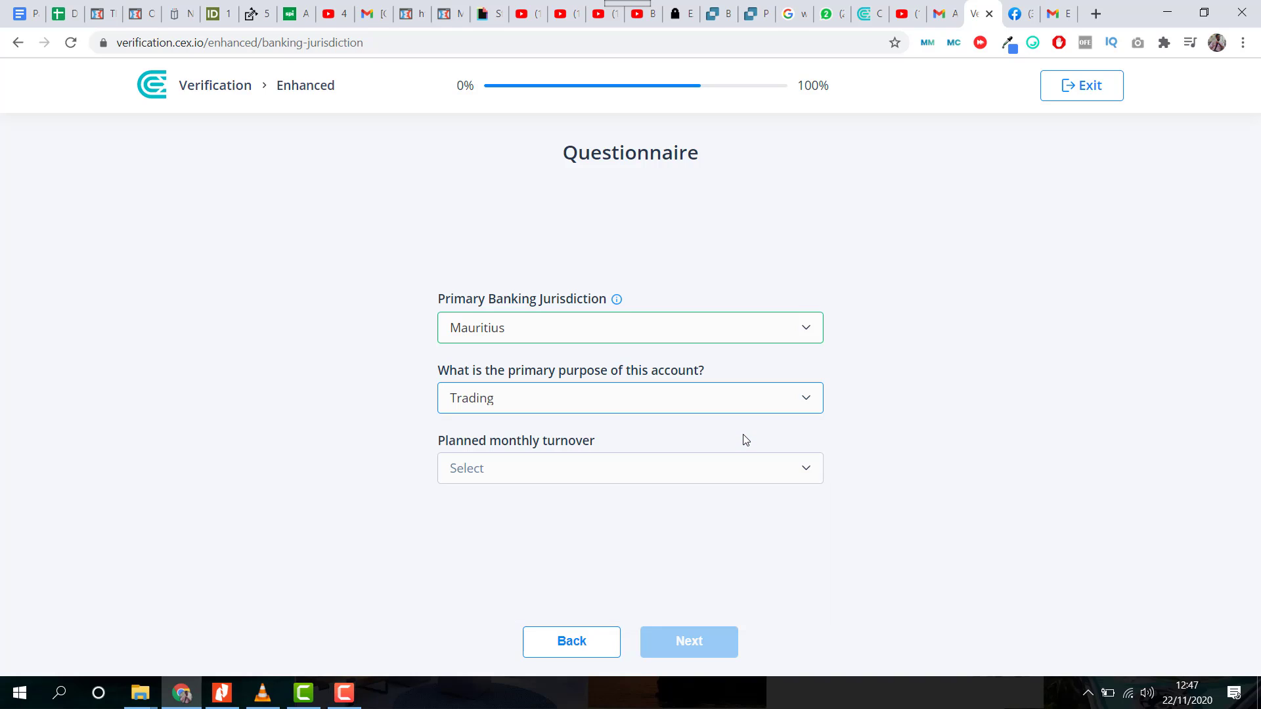
{"action": "left_click", "coordinate": [802, 404]}
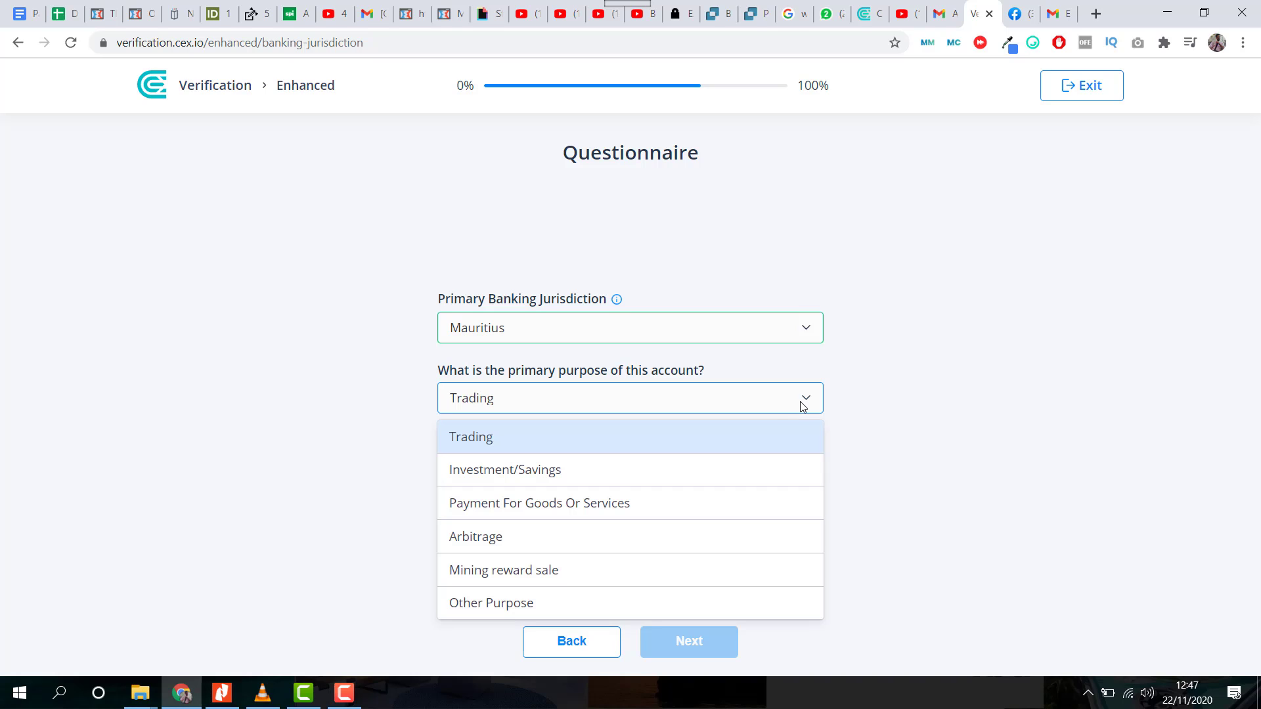
{"action": "left_click", "coordinate": [660, 487]}
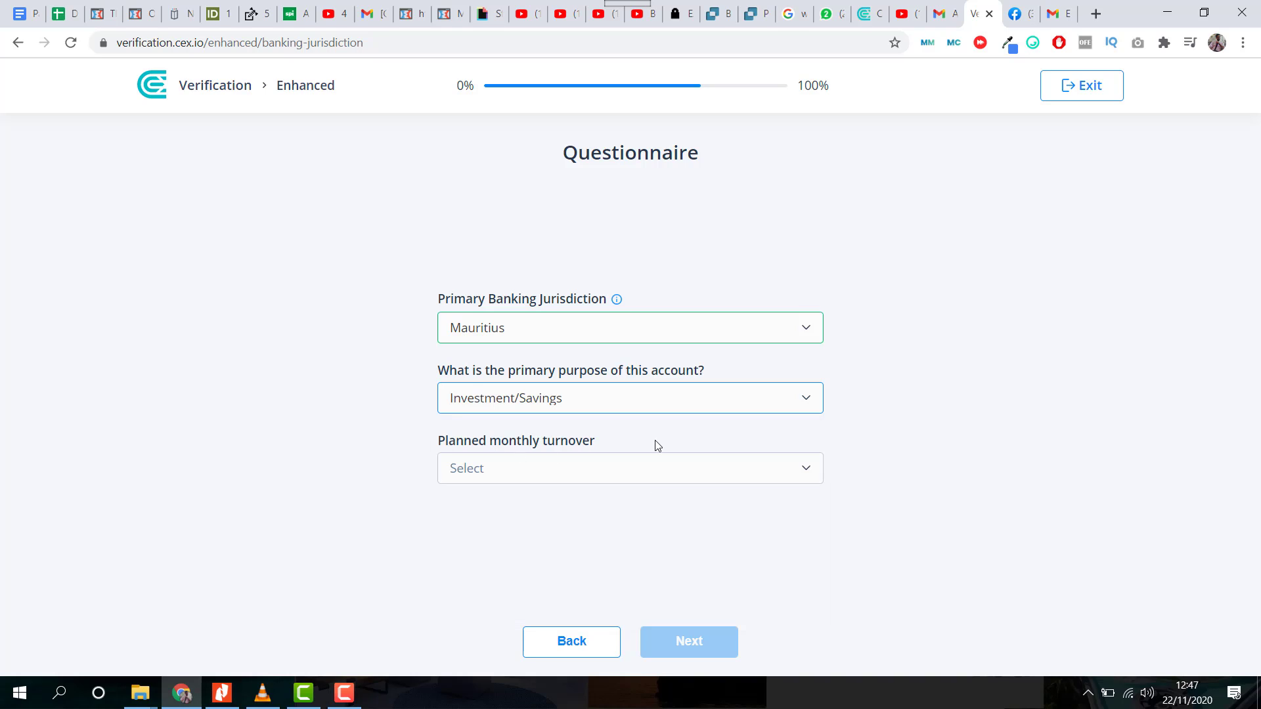
Step: Choose $10,000–$25,000 planned monthly turnover and submit the banking questionnaire
{"action": "left_click", "coordinate": [748, 472]}
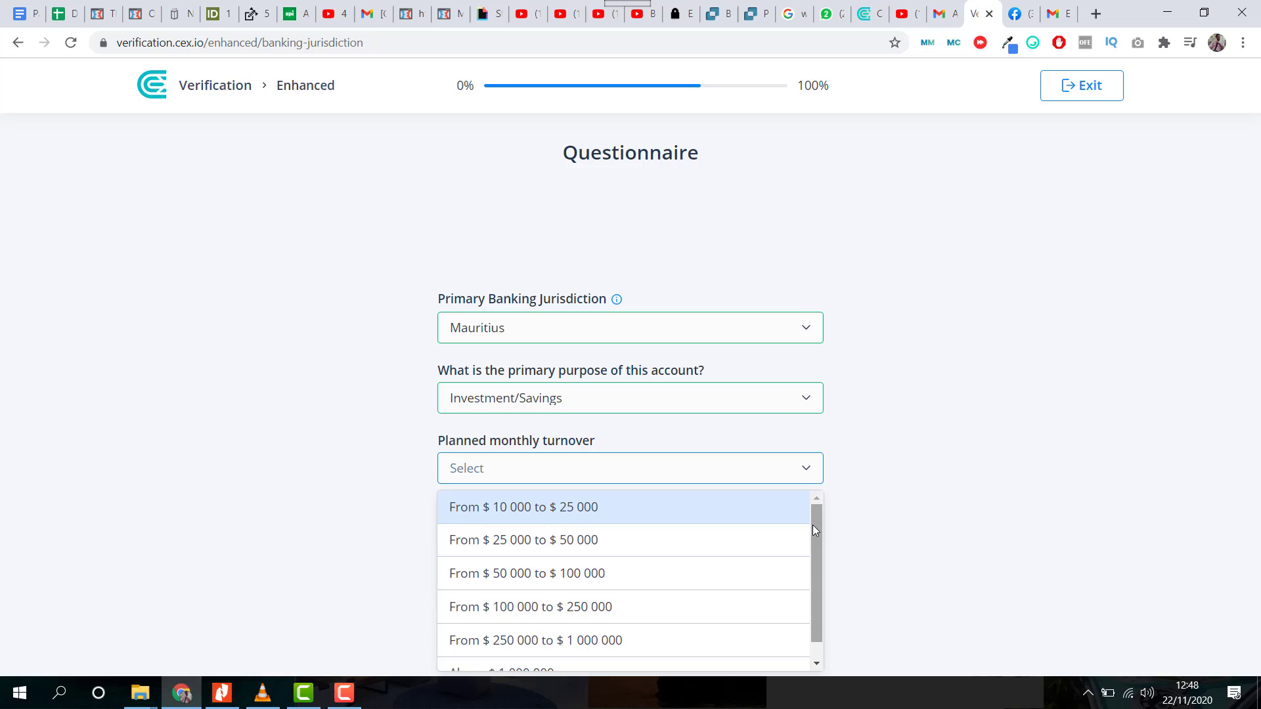
{"action": "scroll", "coordinate": [814, 535], "scroll_direction": "down", "scroll_amount": 1}
{"action": "left_click_drag", "start_coordinate": [816, 545], "coordinate": [813, 499]}
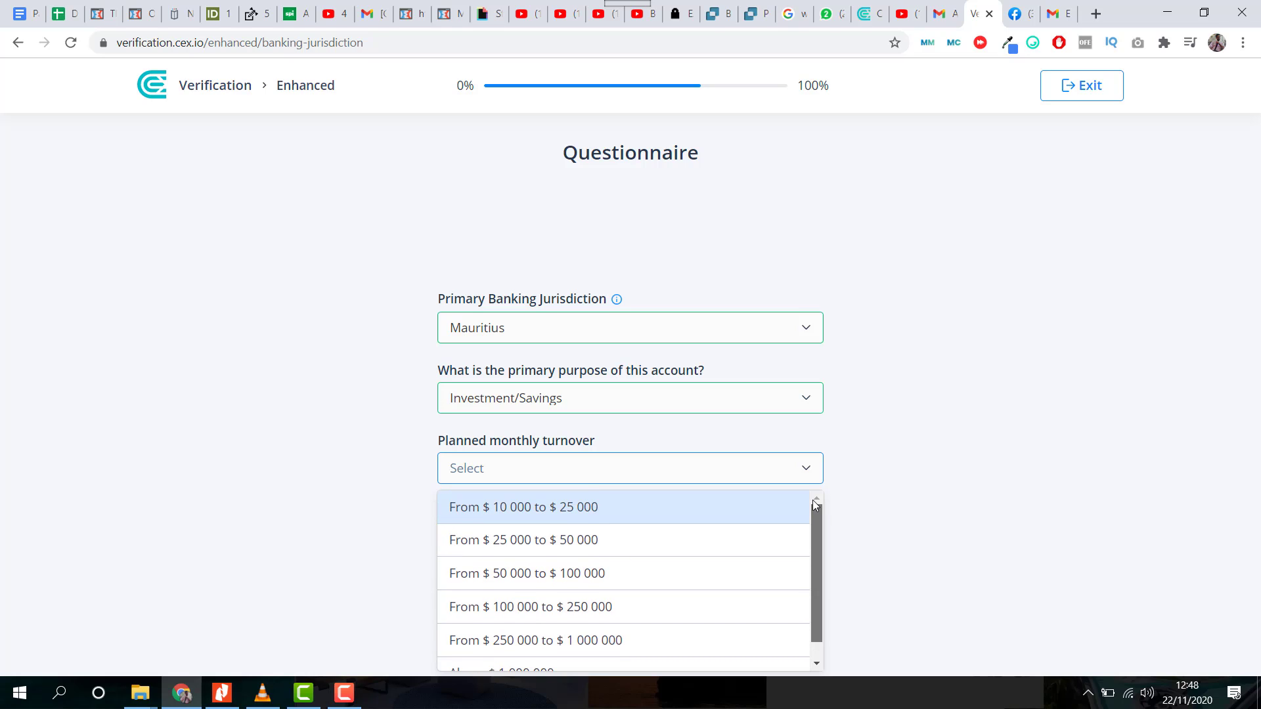
{"action": "left_click", "coordinate": [591, 510]}
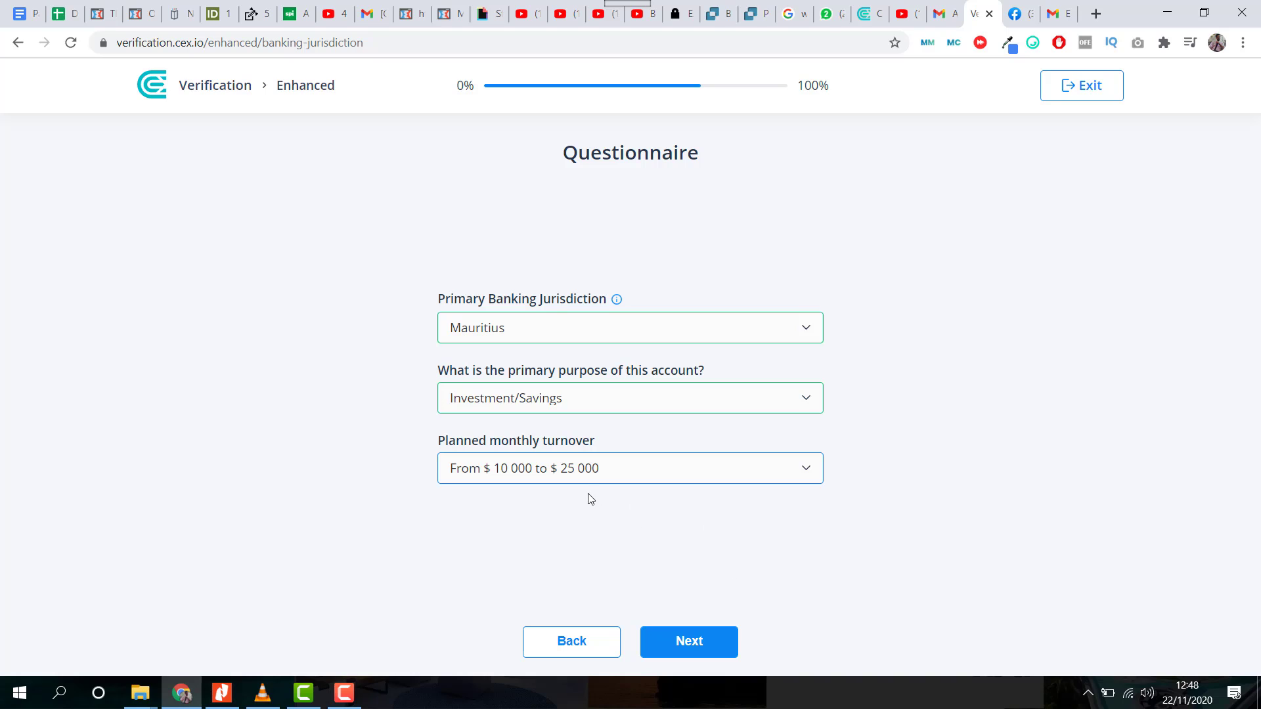
{"action": "left_click", "coordinate": [790, 411]}
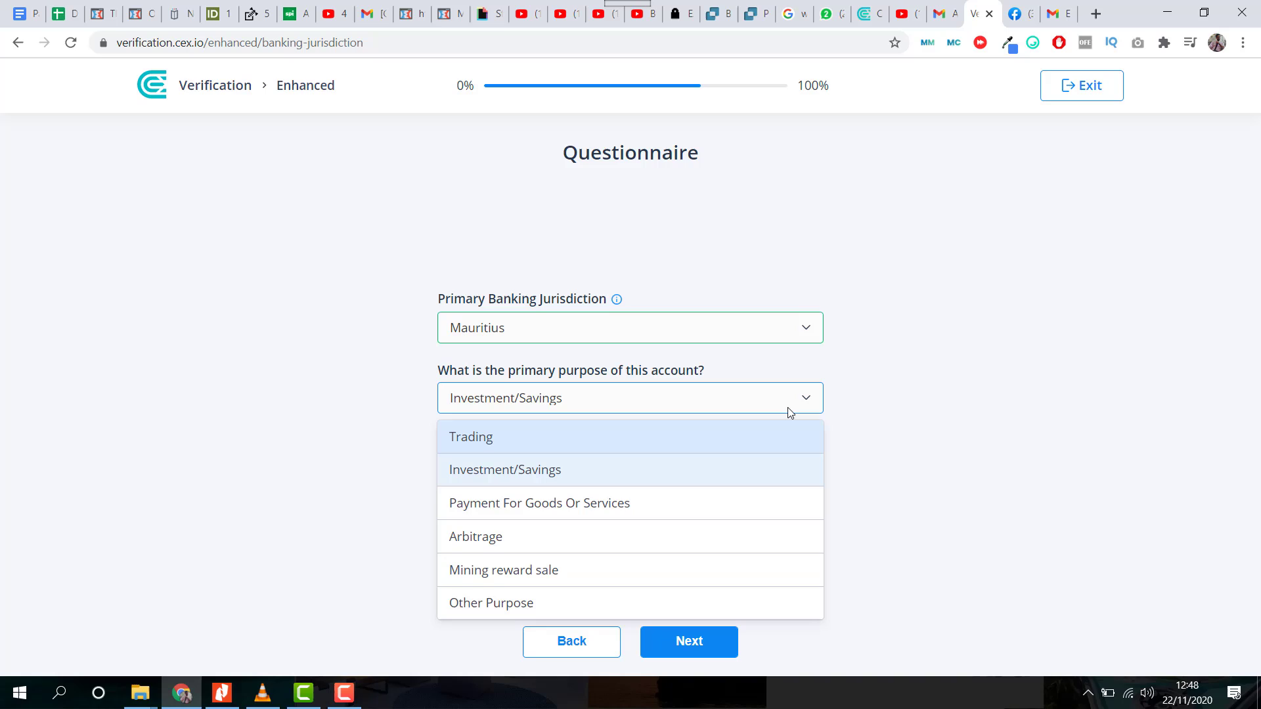
{"action": "left_click", "coordinate": [929, 402]}
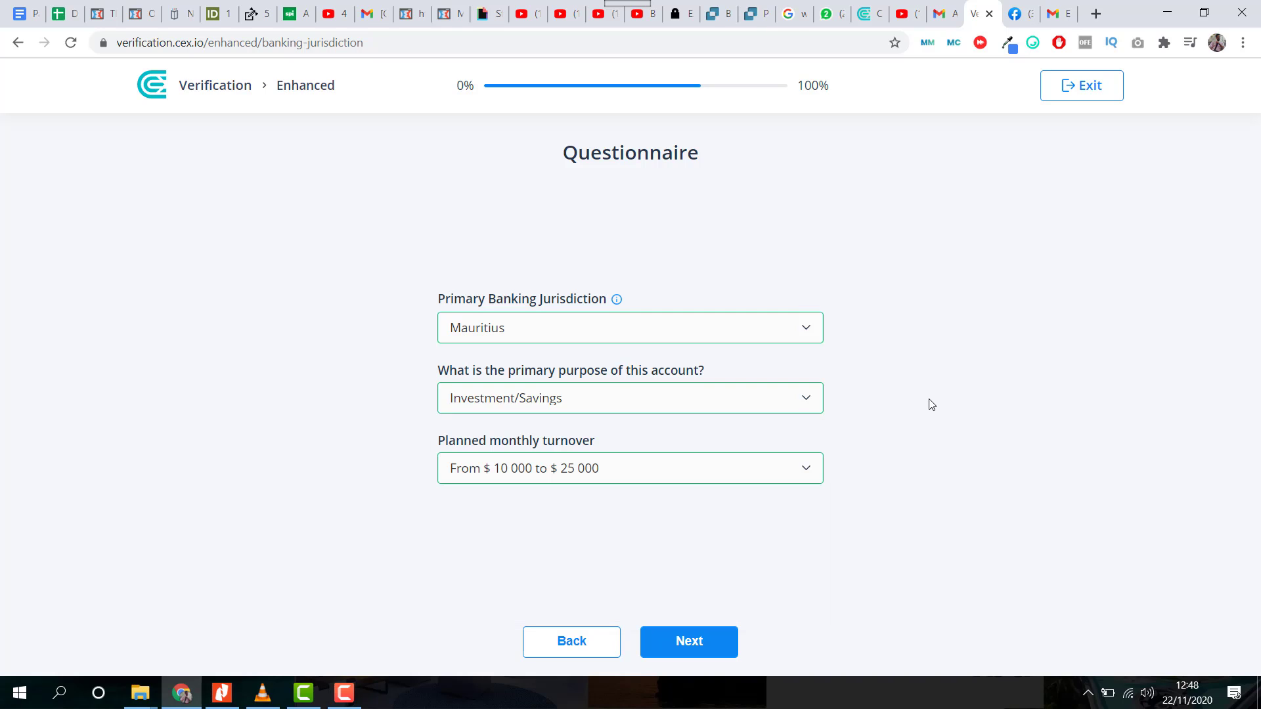
{"action": "left_click", "coordinate": [702, 657]}
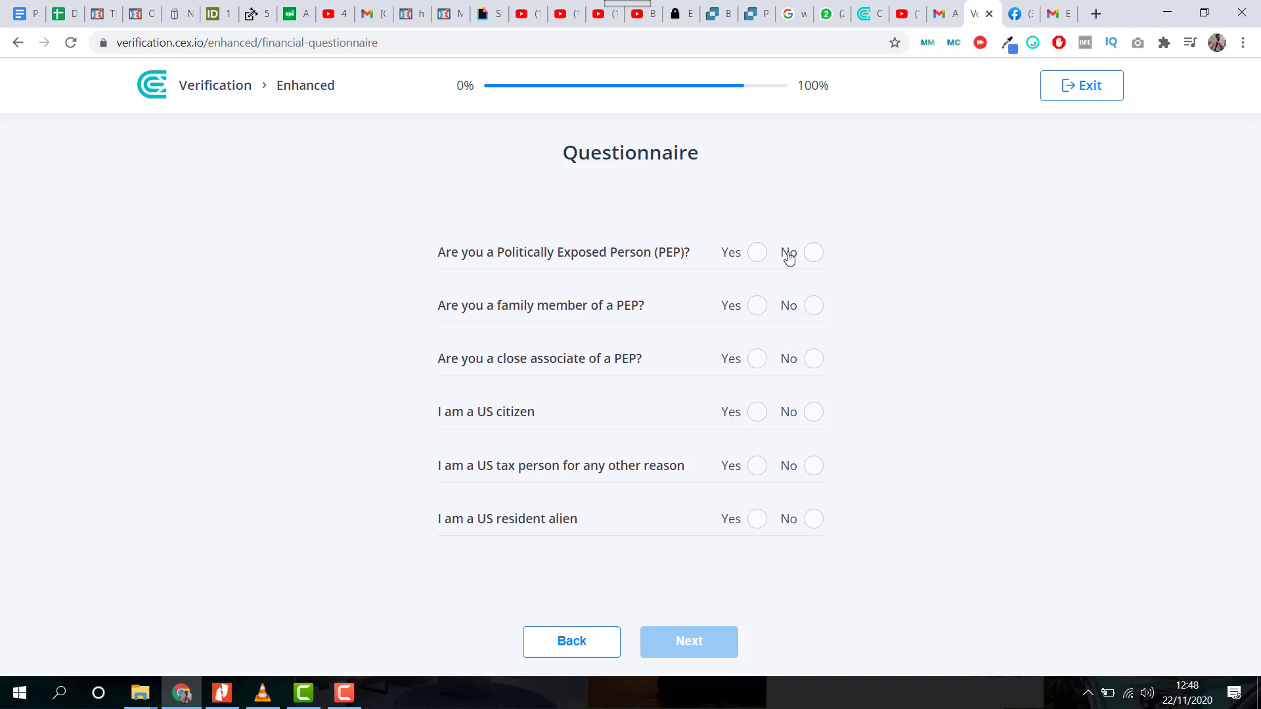
Step: Answer No to all six PEP and US-person questions and submit the questionnaire
{"action": "left_click", "coordinate": [811, 256]}
{"action": "left_click", "coordinate": [812, 306]}
{"action": "left_click", "coordinate": [810, 366]}
{"action": "left_click", "coordinate": [808, 412]}
{"action": "left_click", "coordinate": [811, 468]}
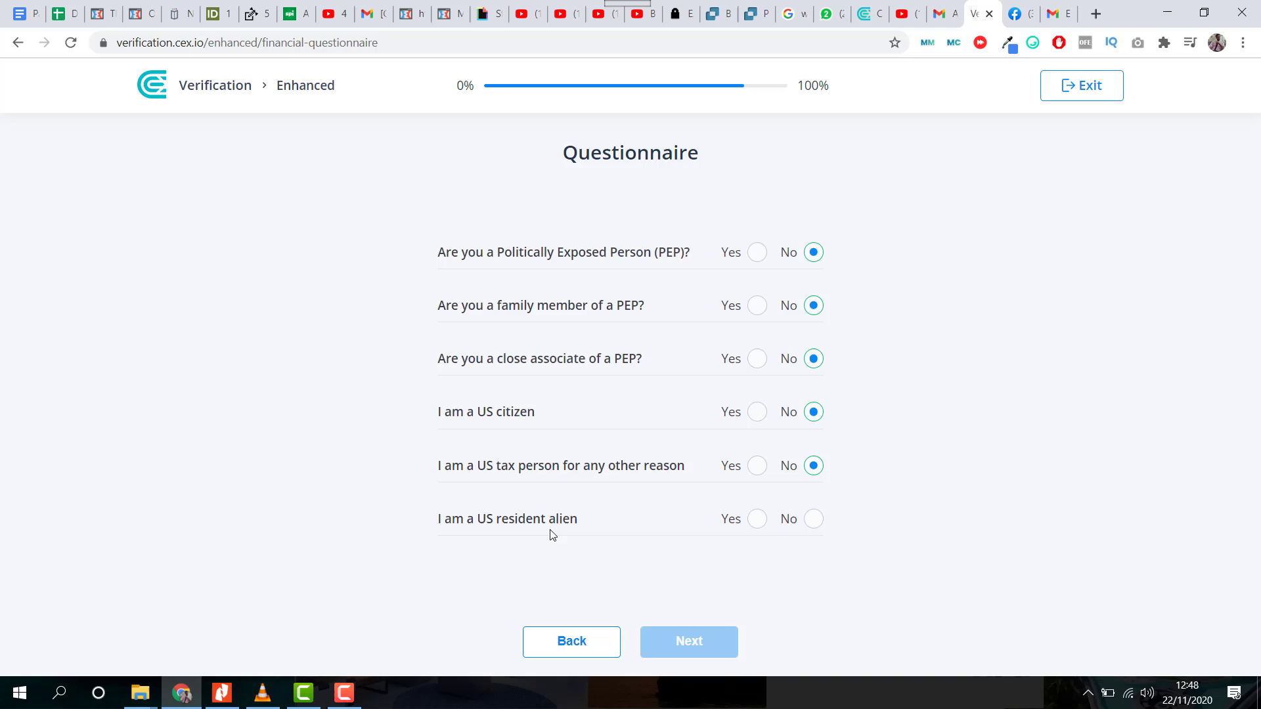
{"action": "left_click", "coordinate": [818, 526]}
{"action": "left_click", "coordinate": [686, 642]}
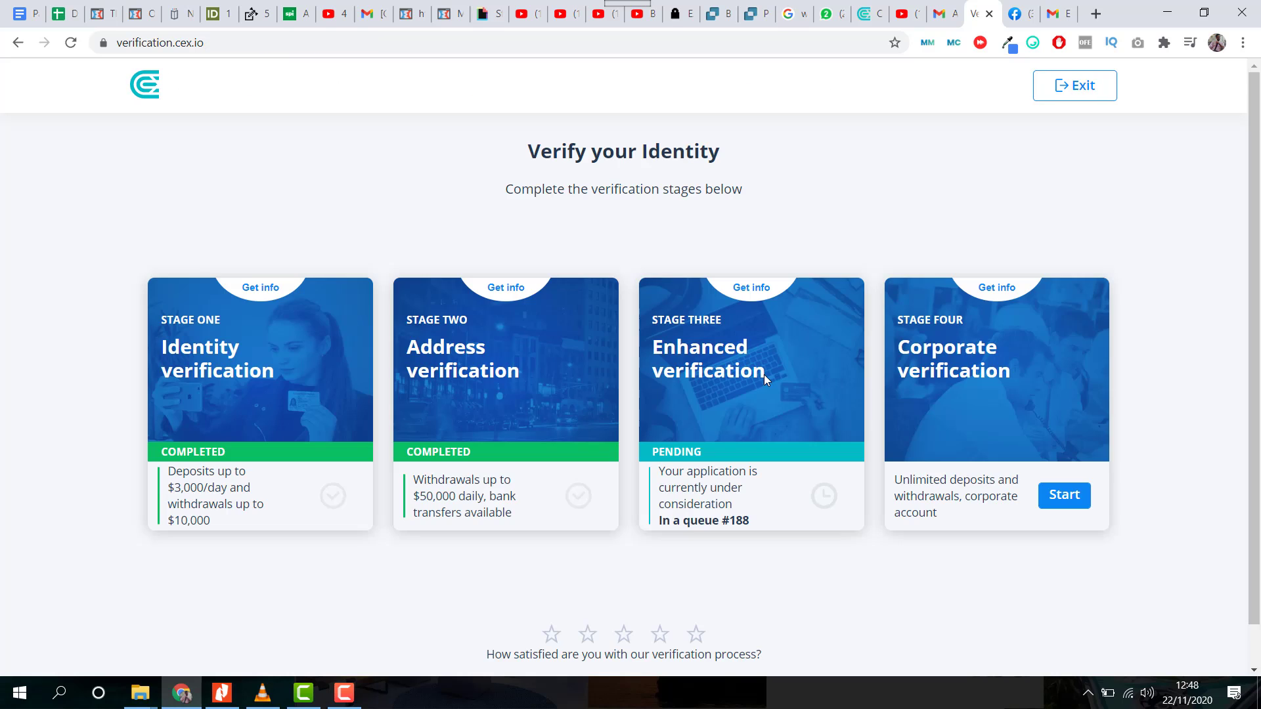
{"action": "scroll", "coordinate": [1250, 416], "scroll_direction": "down", "scroll_amount": 1}
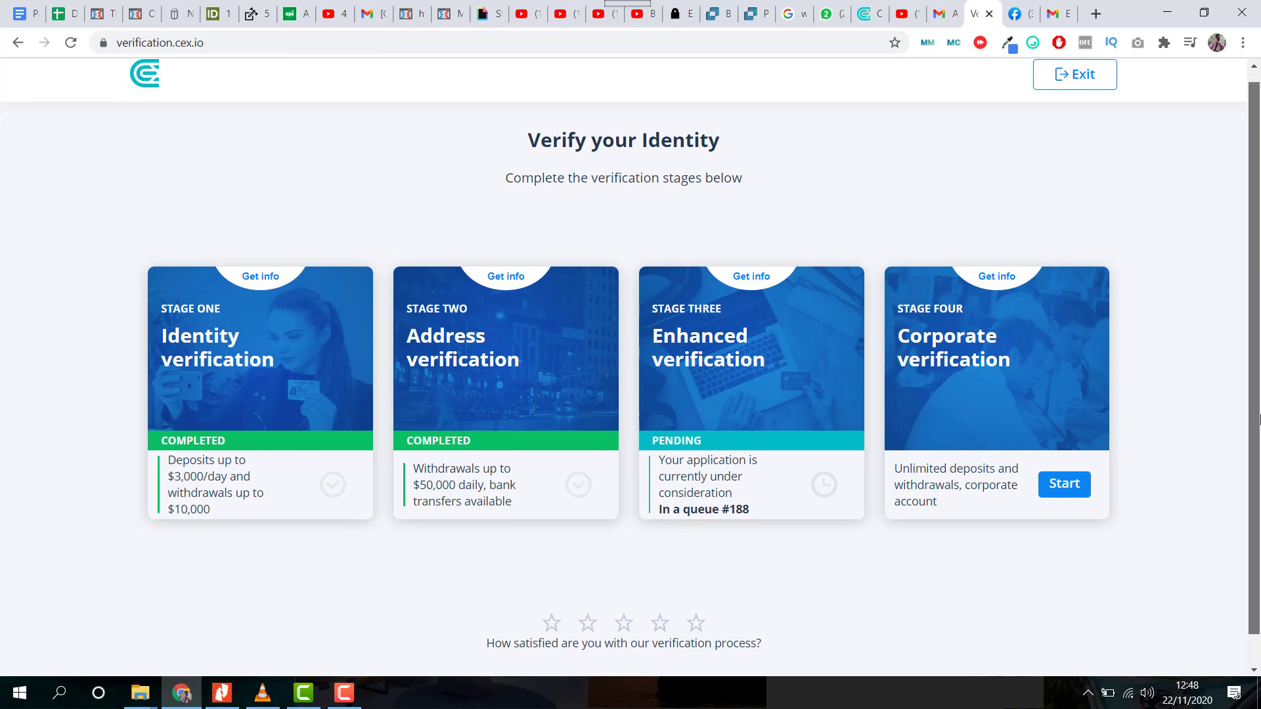
{"action": "scroll", "coordinate": [1251, 420], "scroll_direction": "up", "scroll_amount": 1}
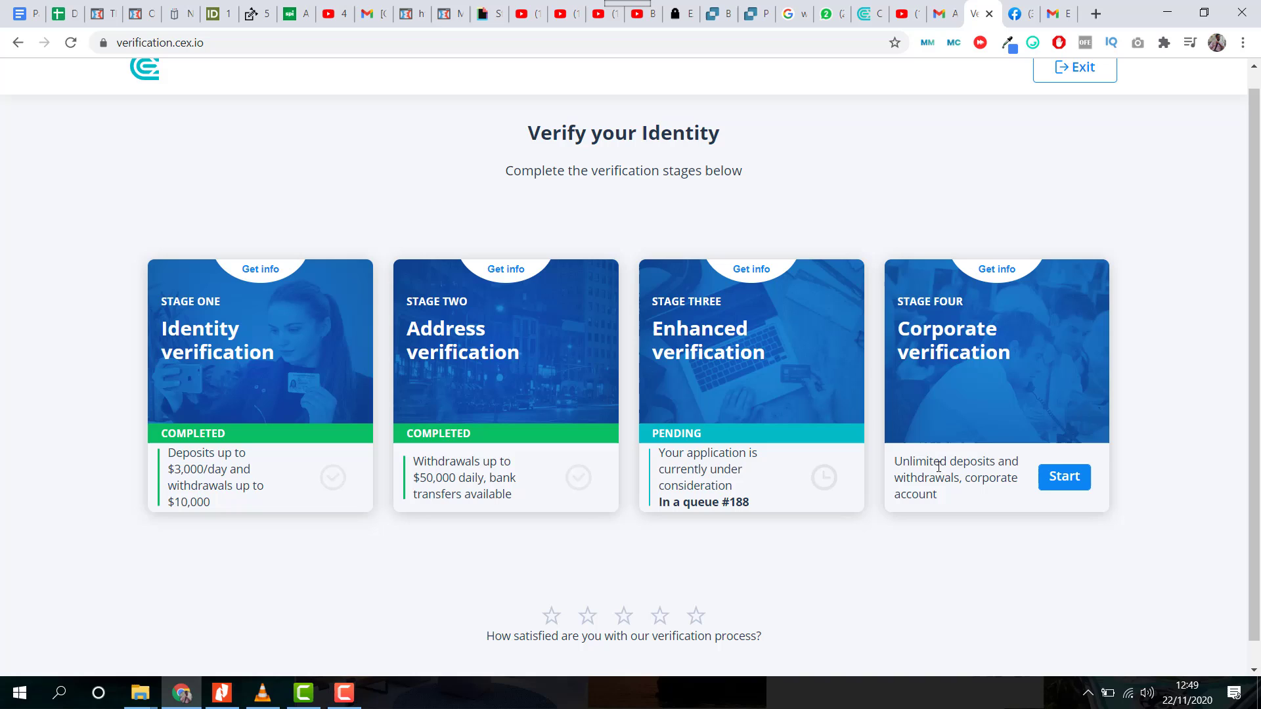
{"action": "scroll", "coordinate": [1258, 578], "scroll_direction": "down", "scroll_amount": 1}
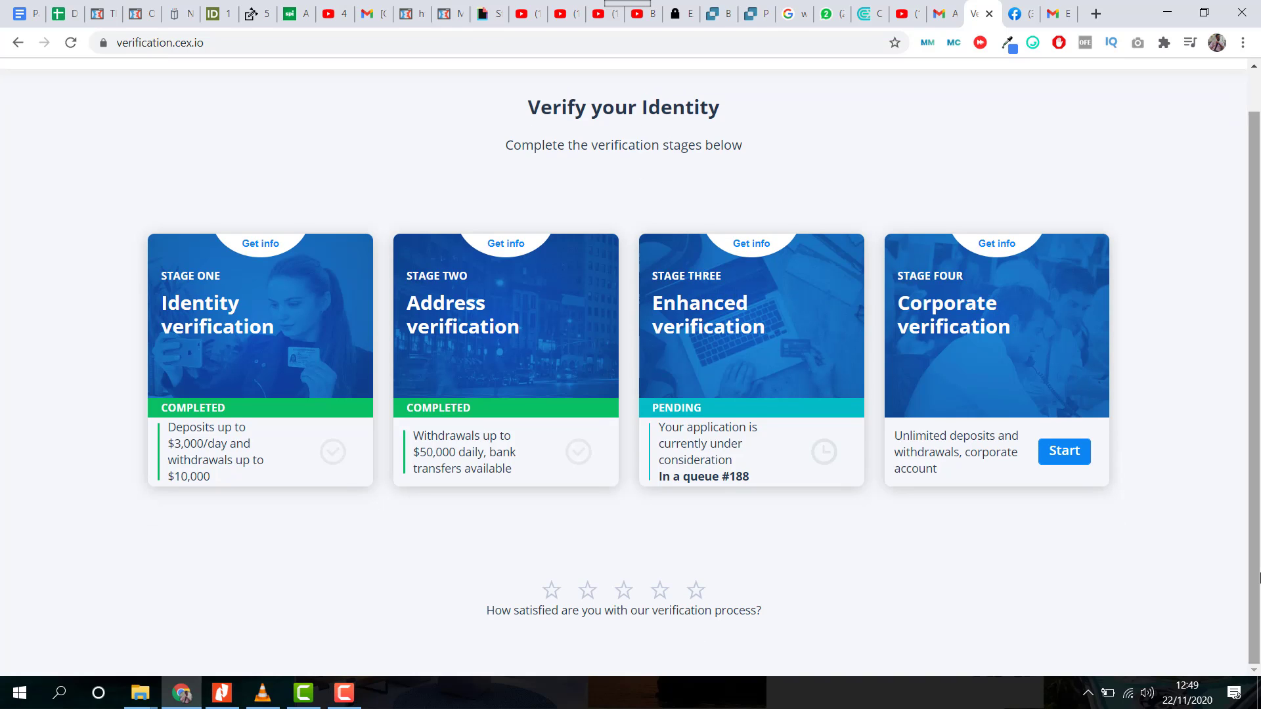
{"action": "left_click_drag", "start_coordinate": [1259, 578], "coordinate": [1255, 523]}
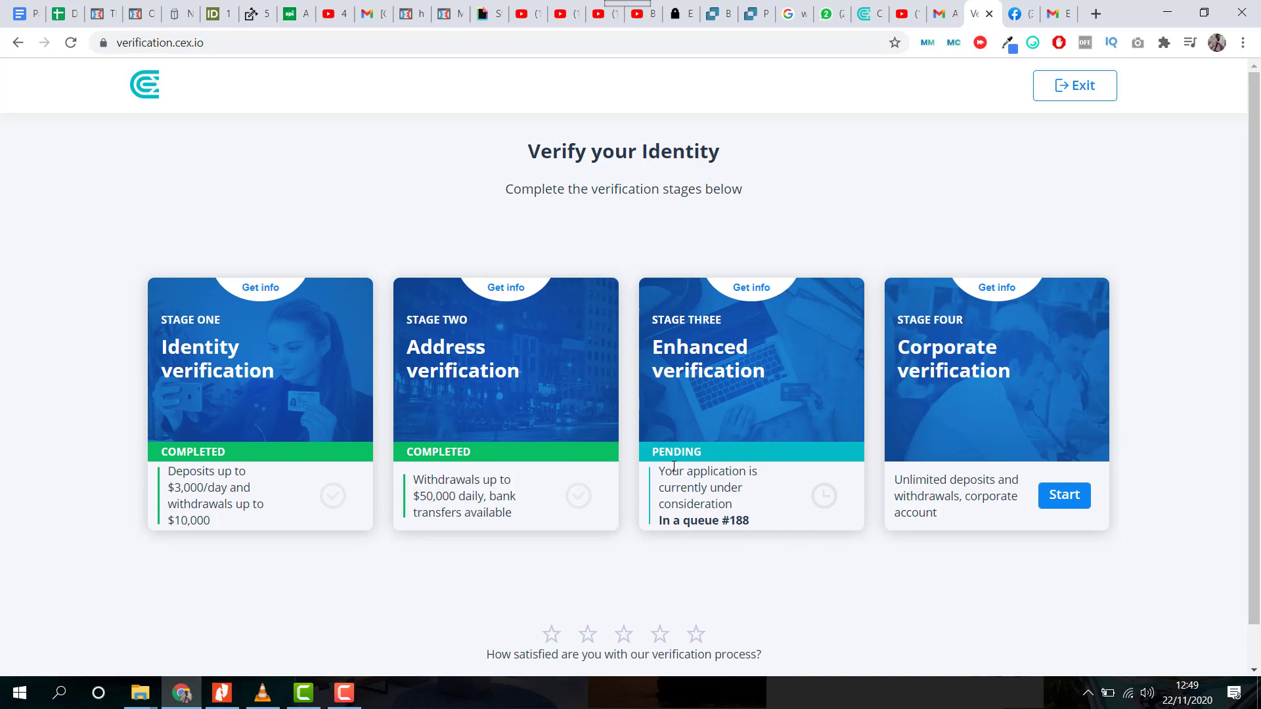
{"action": "left_click_drag", "start_coordinate": [653, 453], "coordinate": [721, 458]}
{"action": "left_click", "coordinate": [734, 451]}
{"action": "scroll", "coordinate": [1259, 505], "scroll_direction": "down", "scroll_amount": 1}
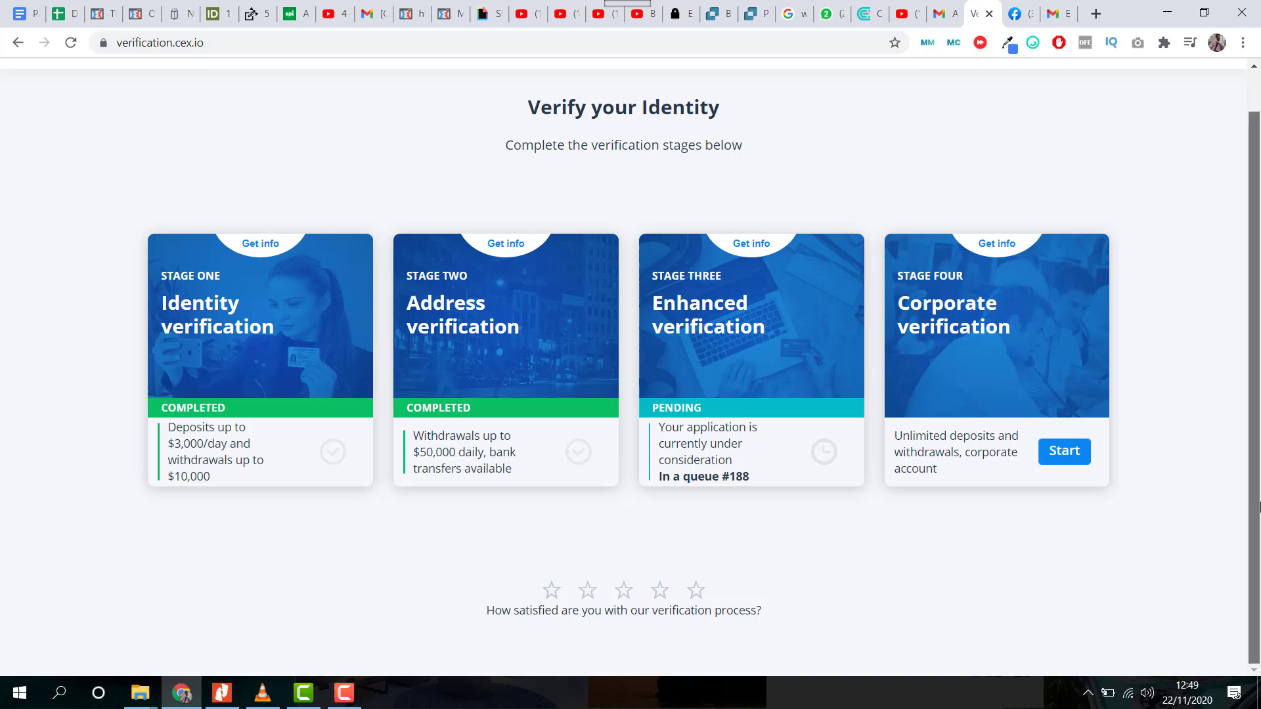
{"action": "scroll", "coordinate": [1259, 505], "scroll_direction": "up", "scroll_amount": 1}
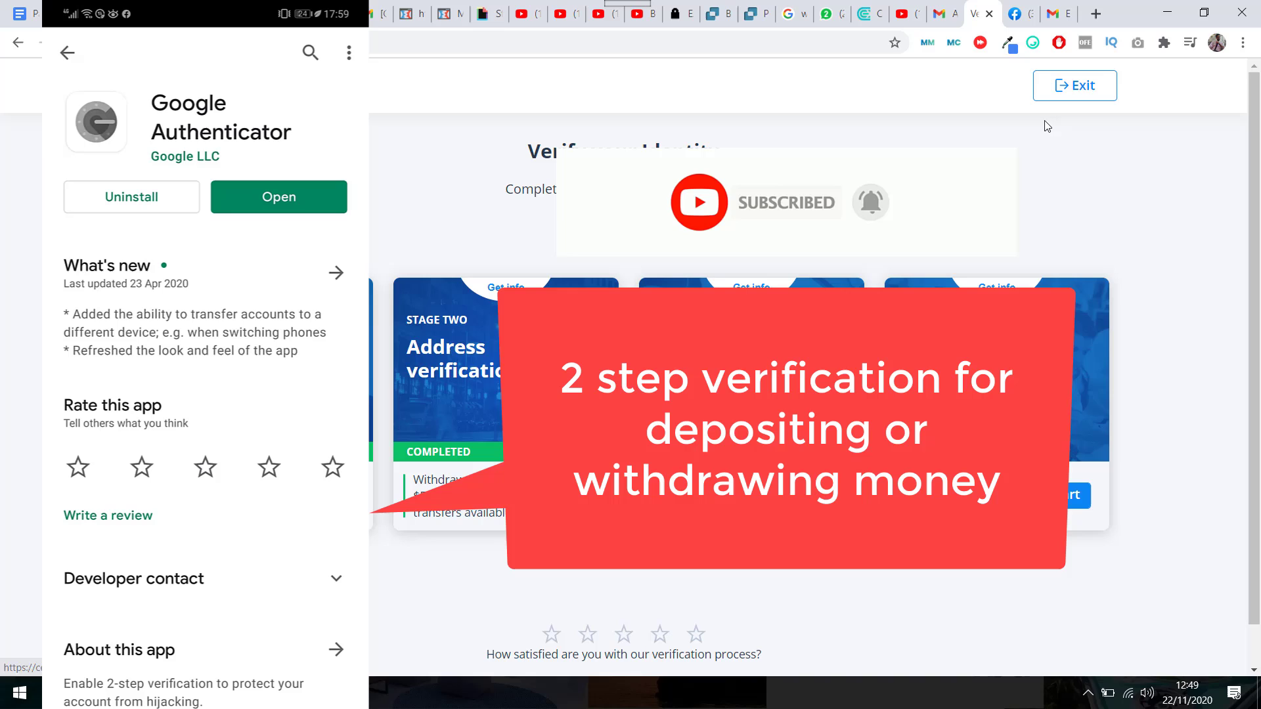
Step: Use the top-right Exit button to leave the verification overview
{"action": "left_click", "coordinate": [1083, 90]}
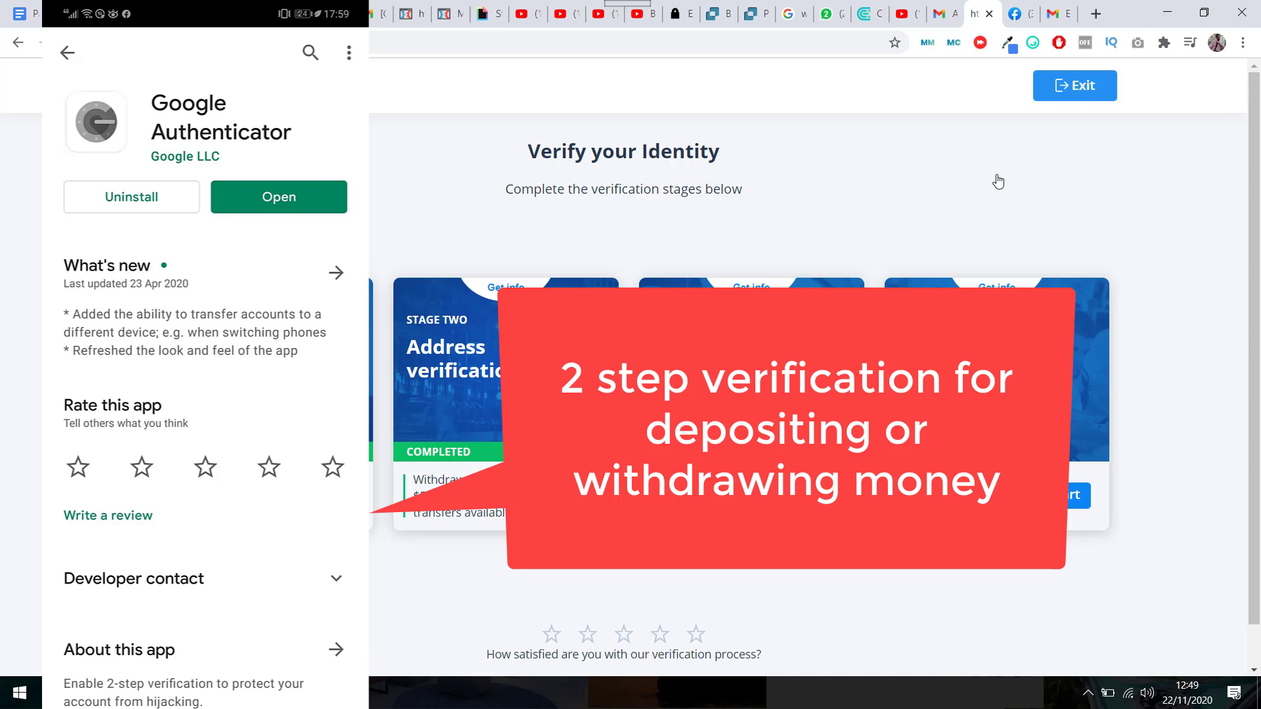